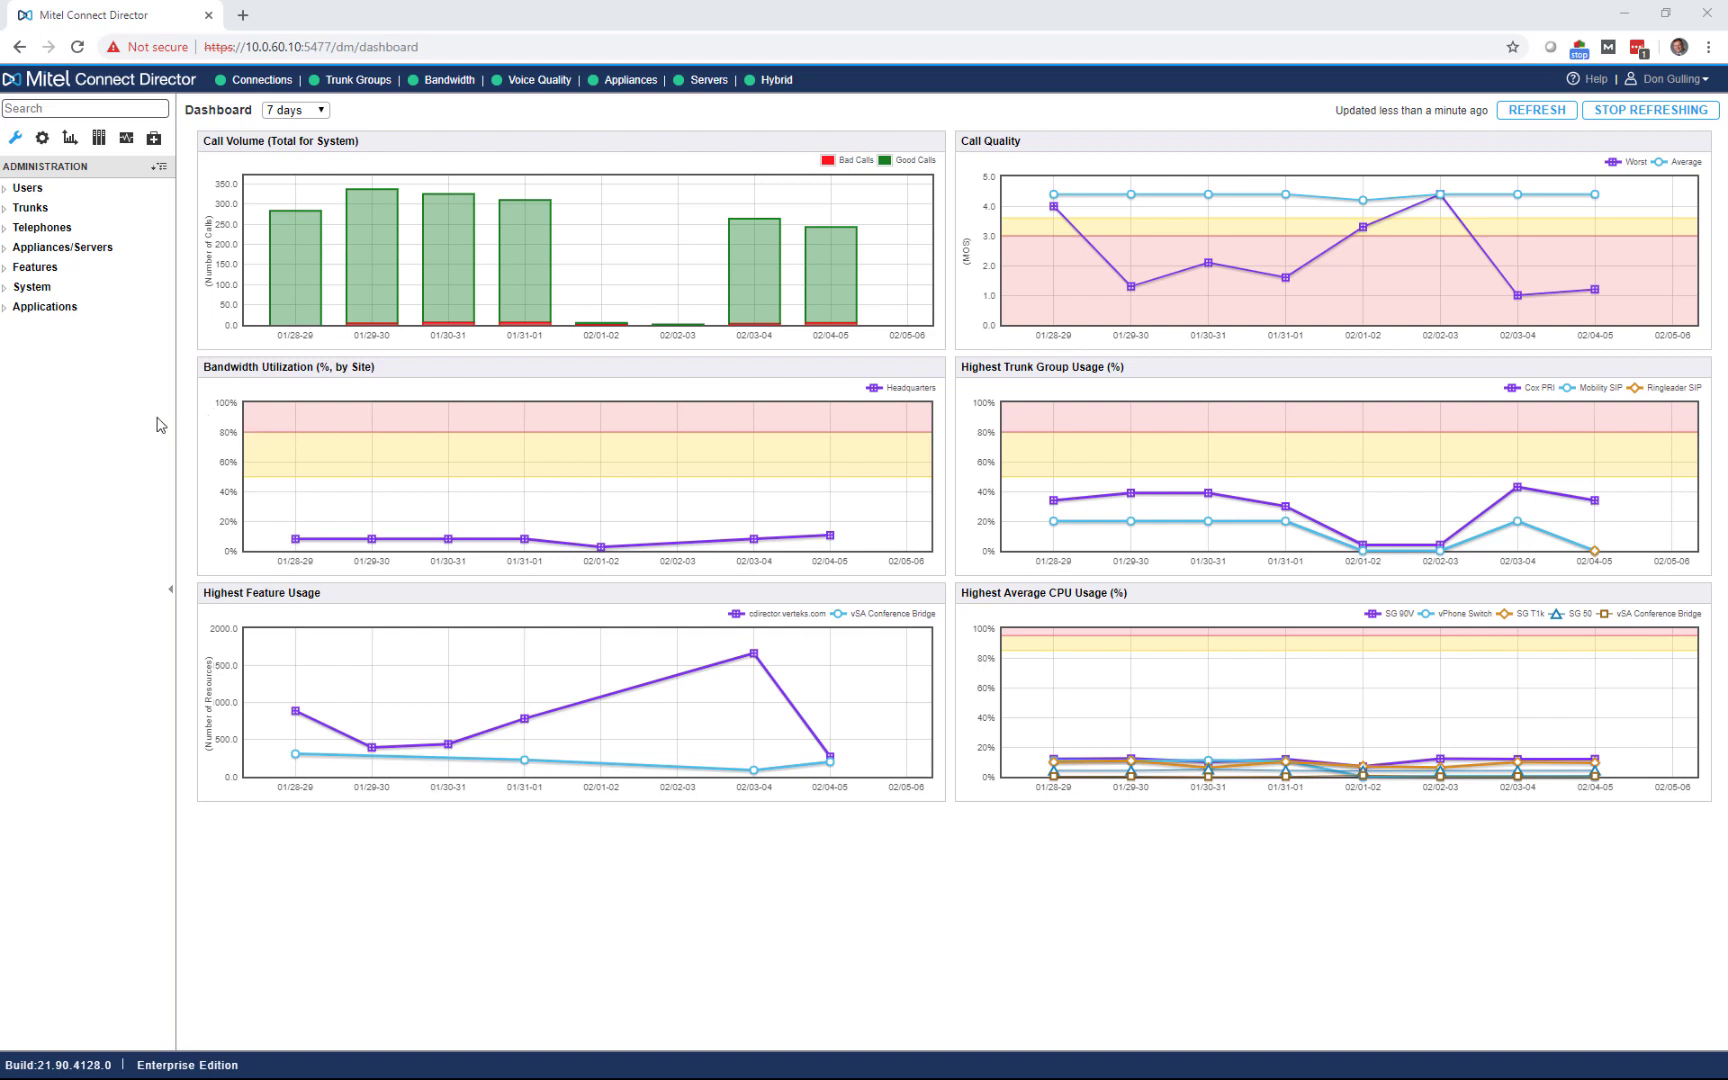
# Step: Search the administration pages for "toolb", and clear the search
pyautogui.click(84, 108)
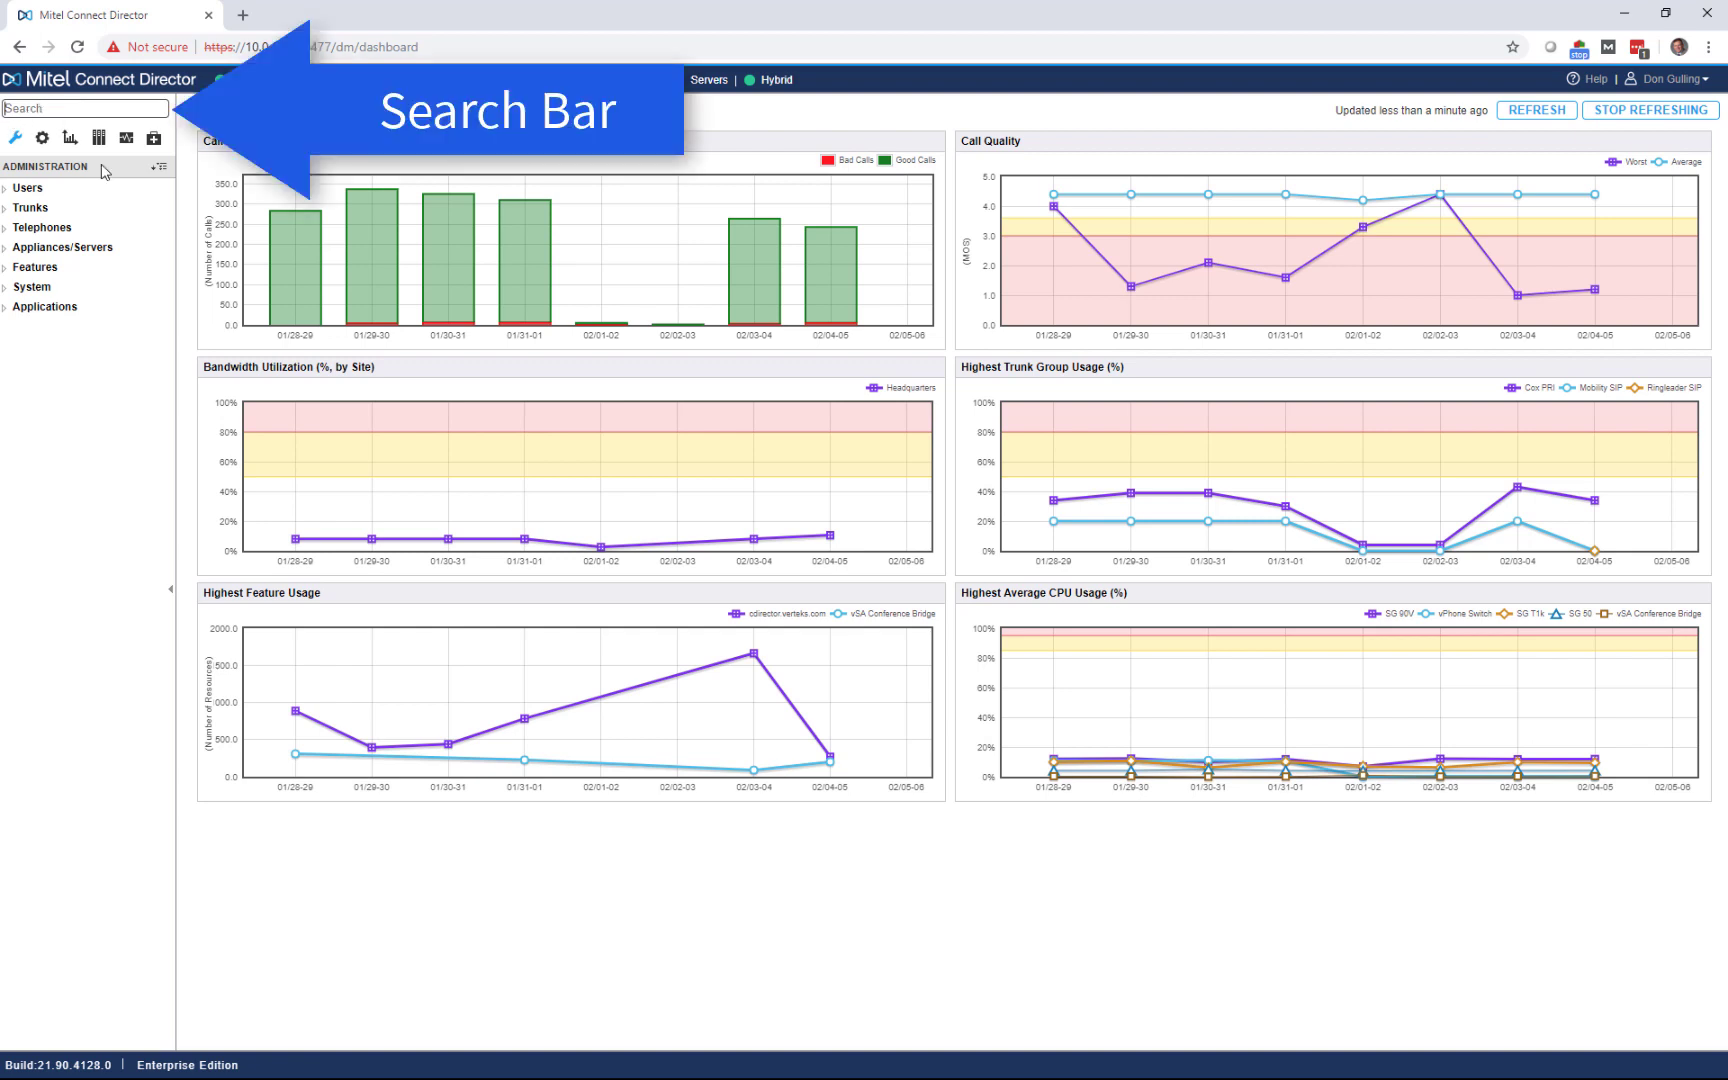
pyautogui.write('toolb')
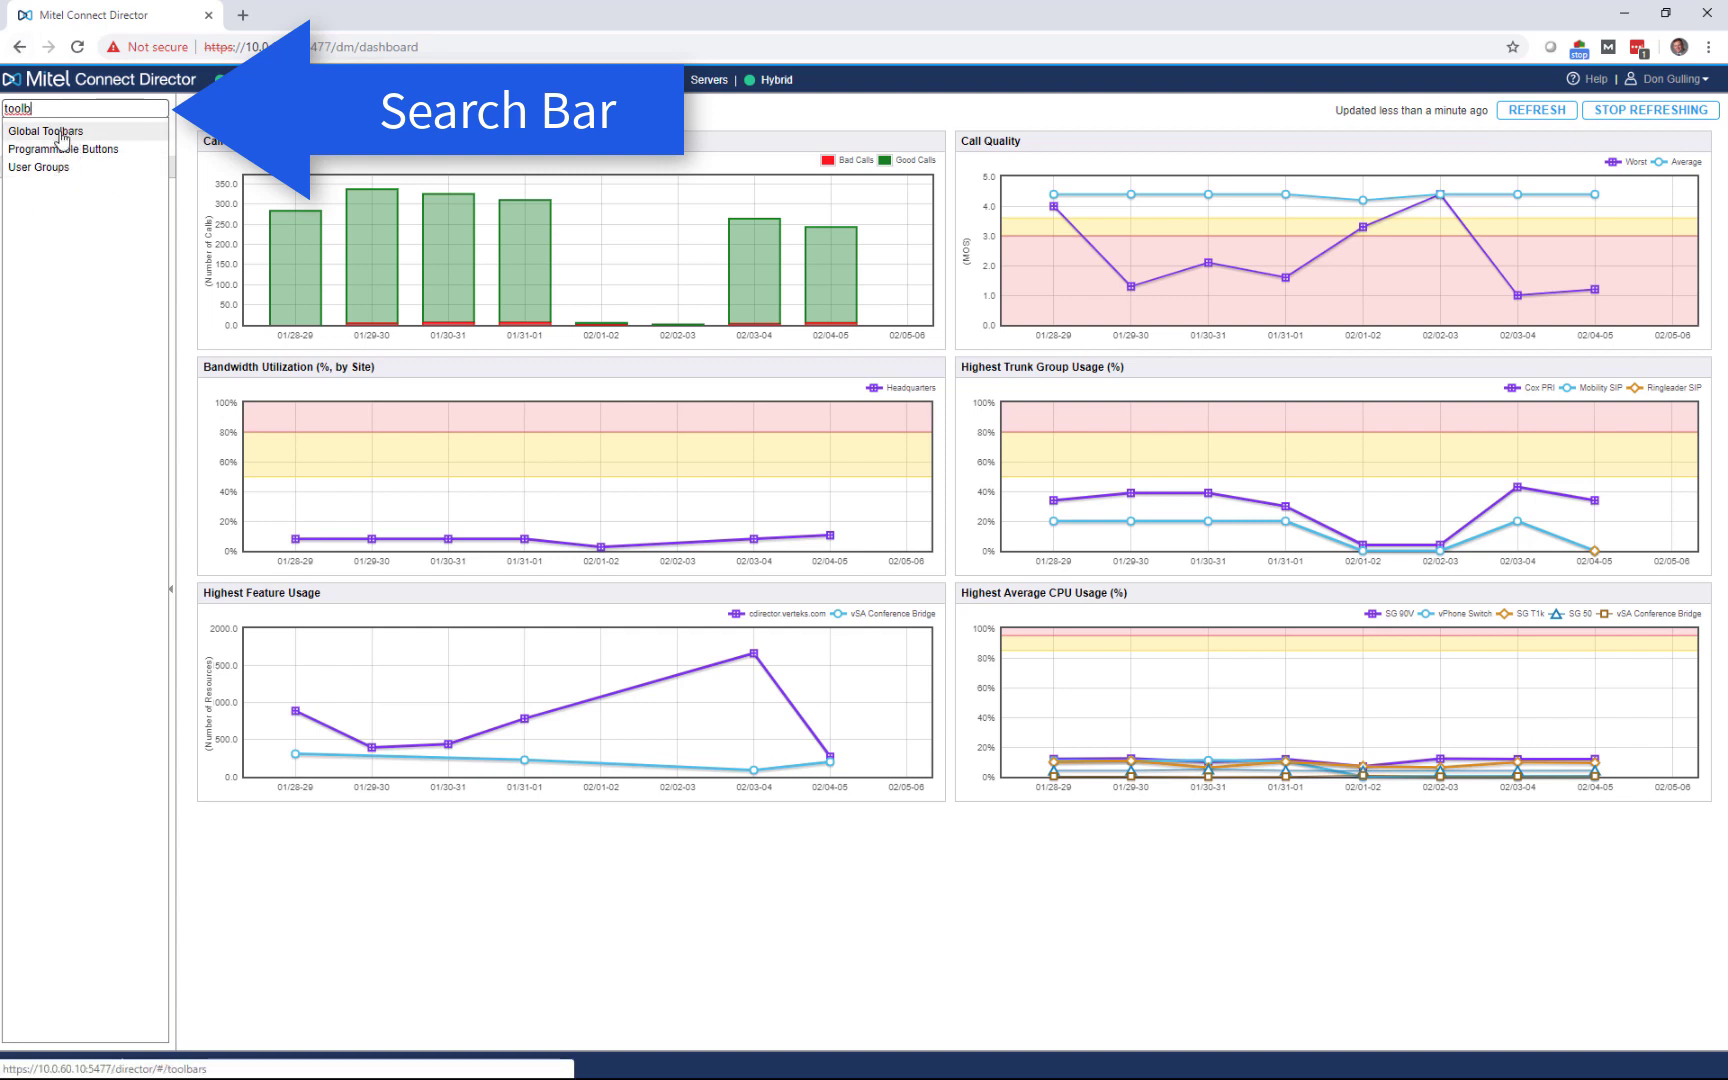
pyautogui.doubleClick(52, 108)
pyautogui.press('BackSpace')
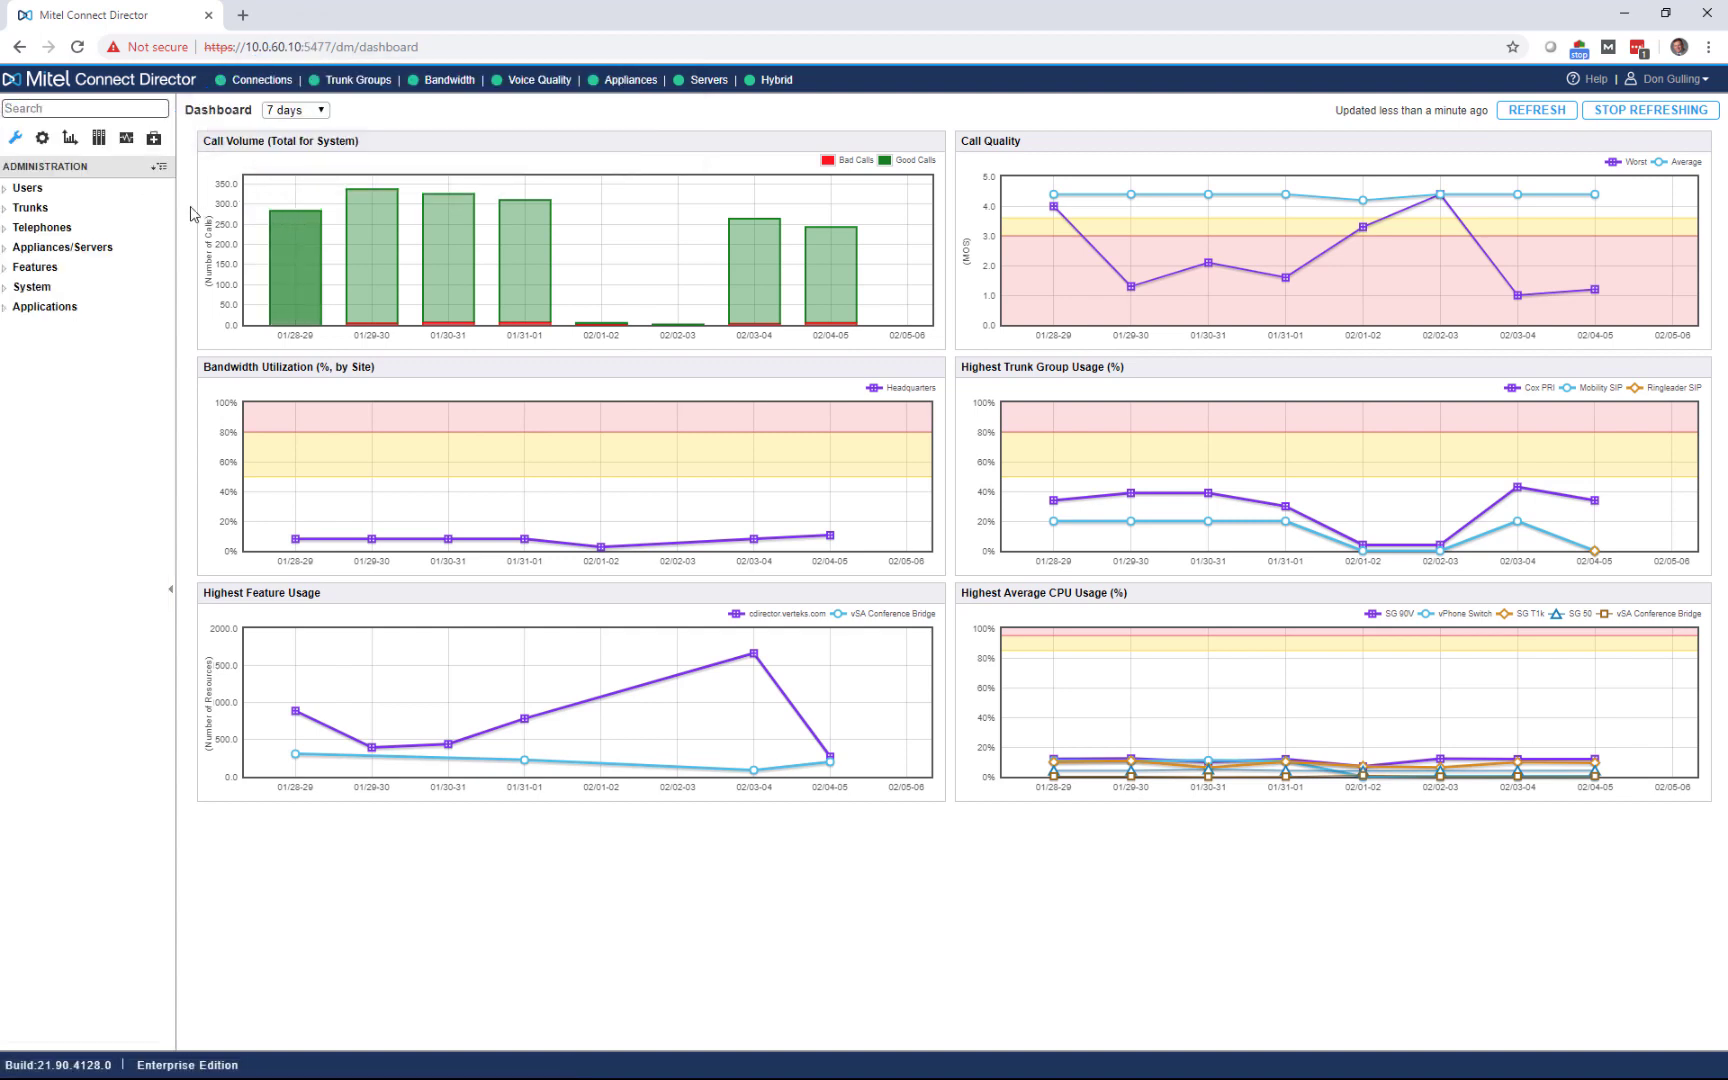
# Step: Open the Global Toolbars page among the client features
pyautogui.click(76, 270)
pyautogui.click(40, 446)
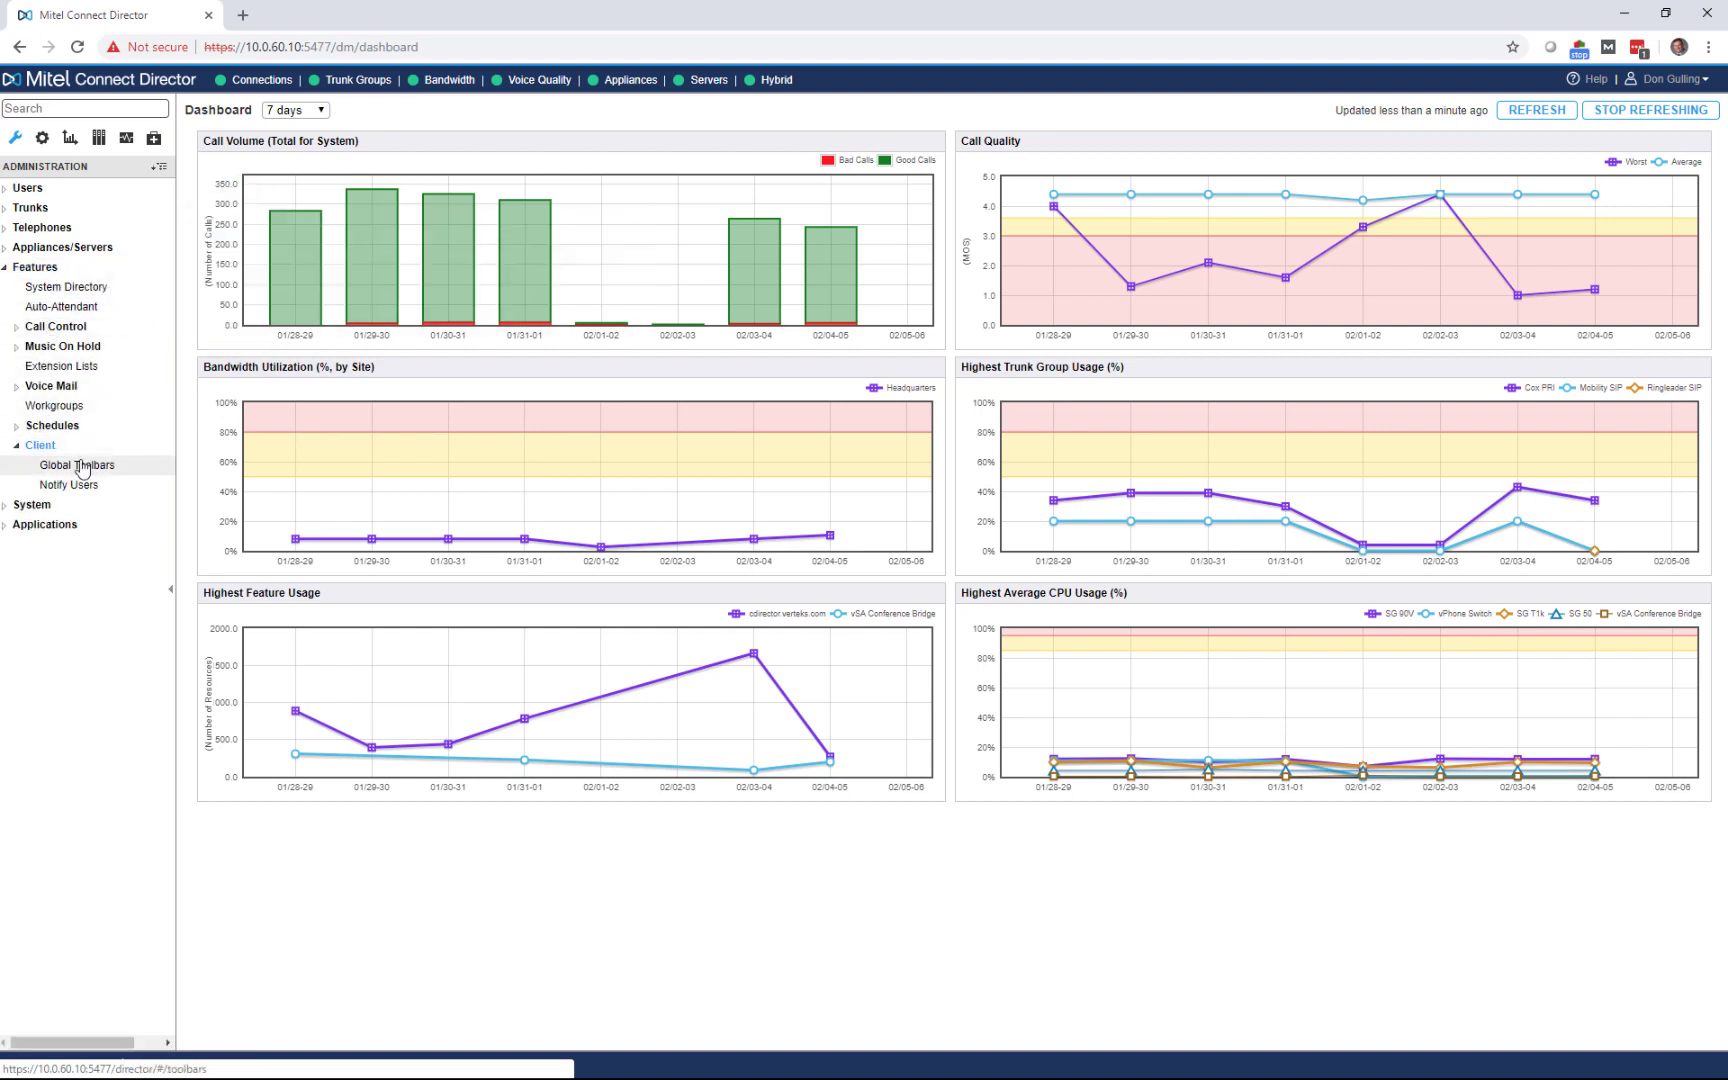
pyautogui.click(93, 467)
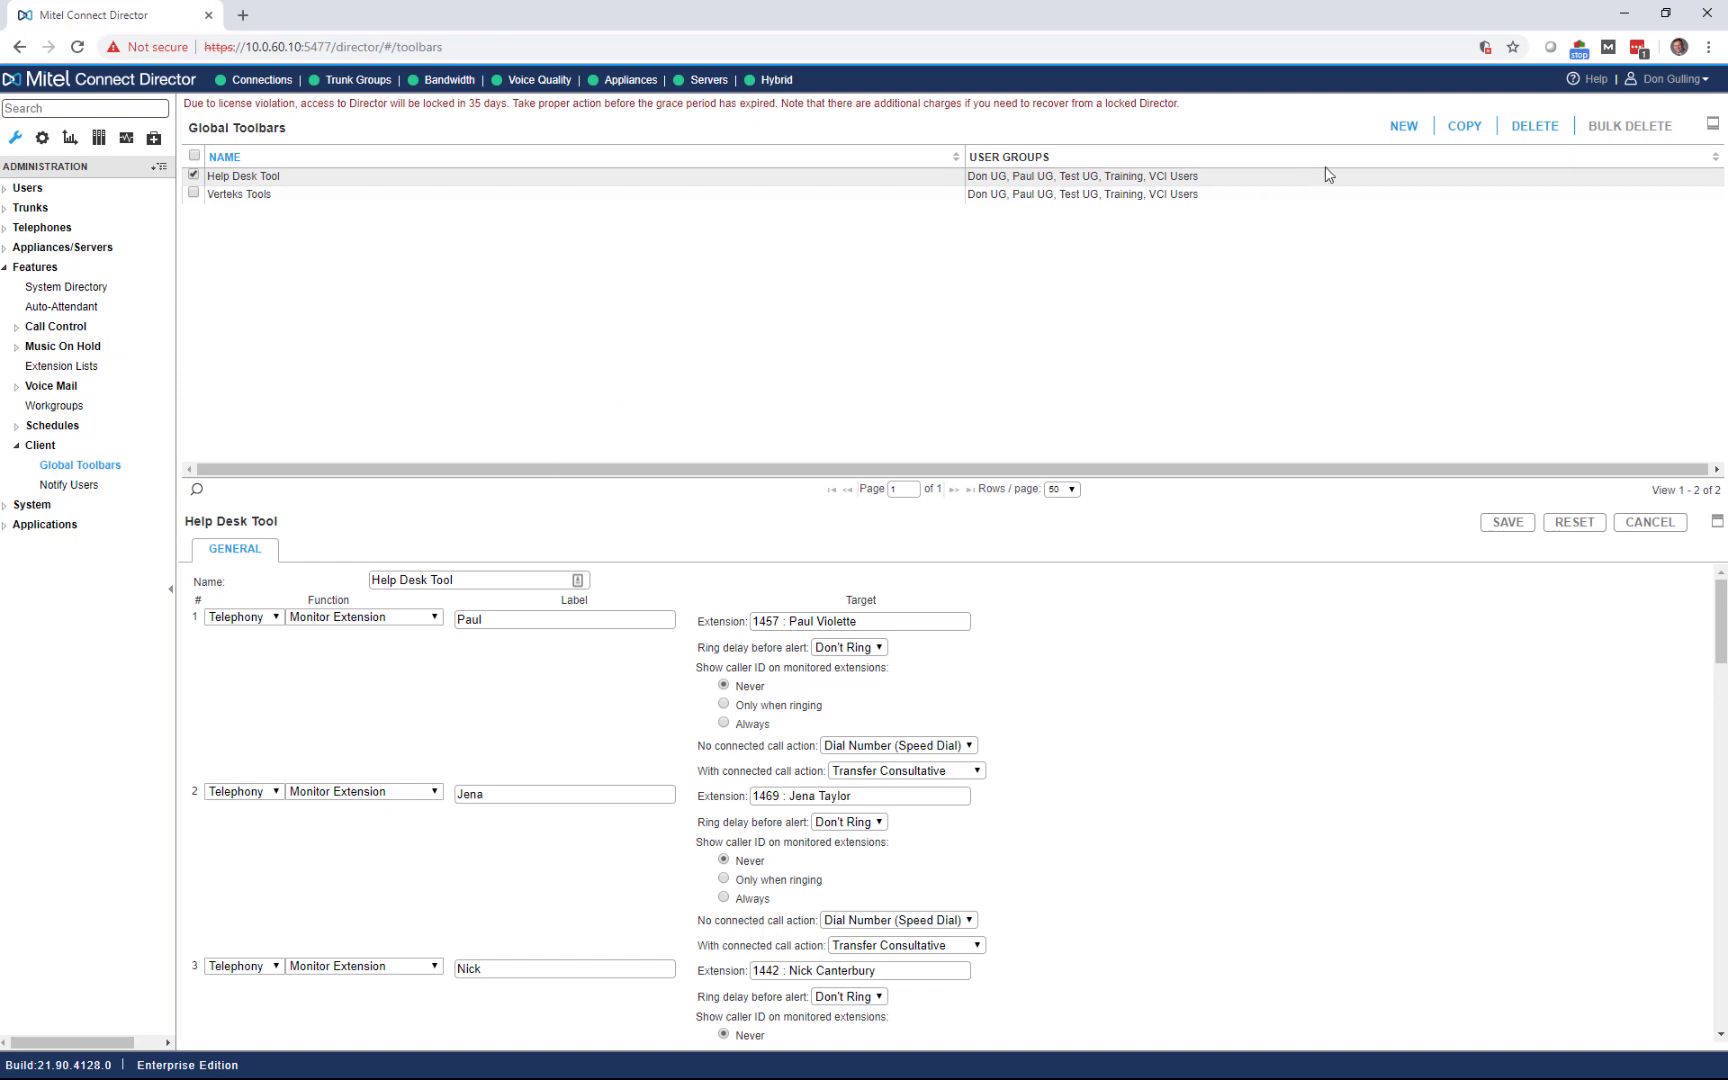
# Step: Create a new global toolbar named "Training"
pyautogui.click(1388, 138)
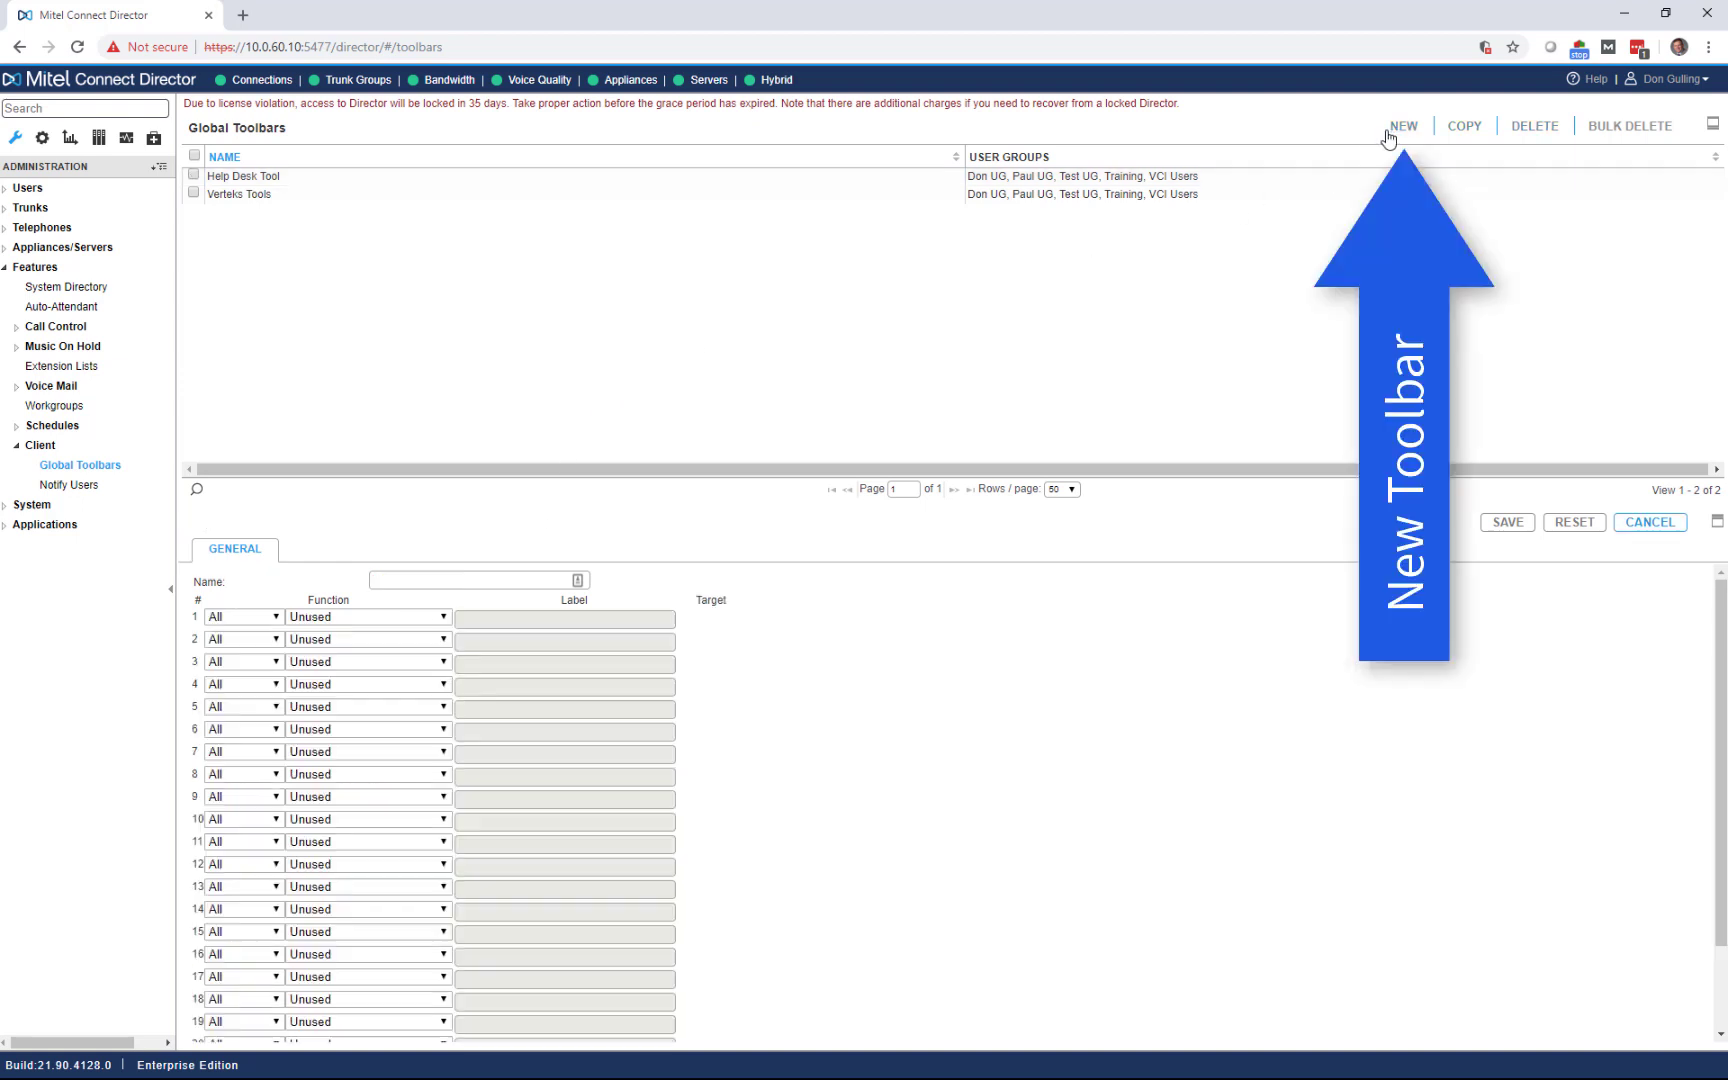
pyautogui.click(432, 576)
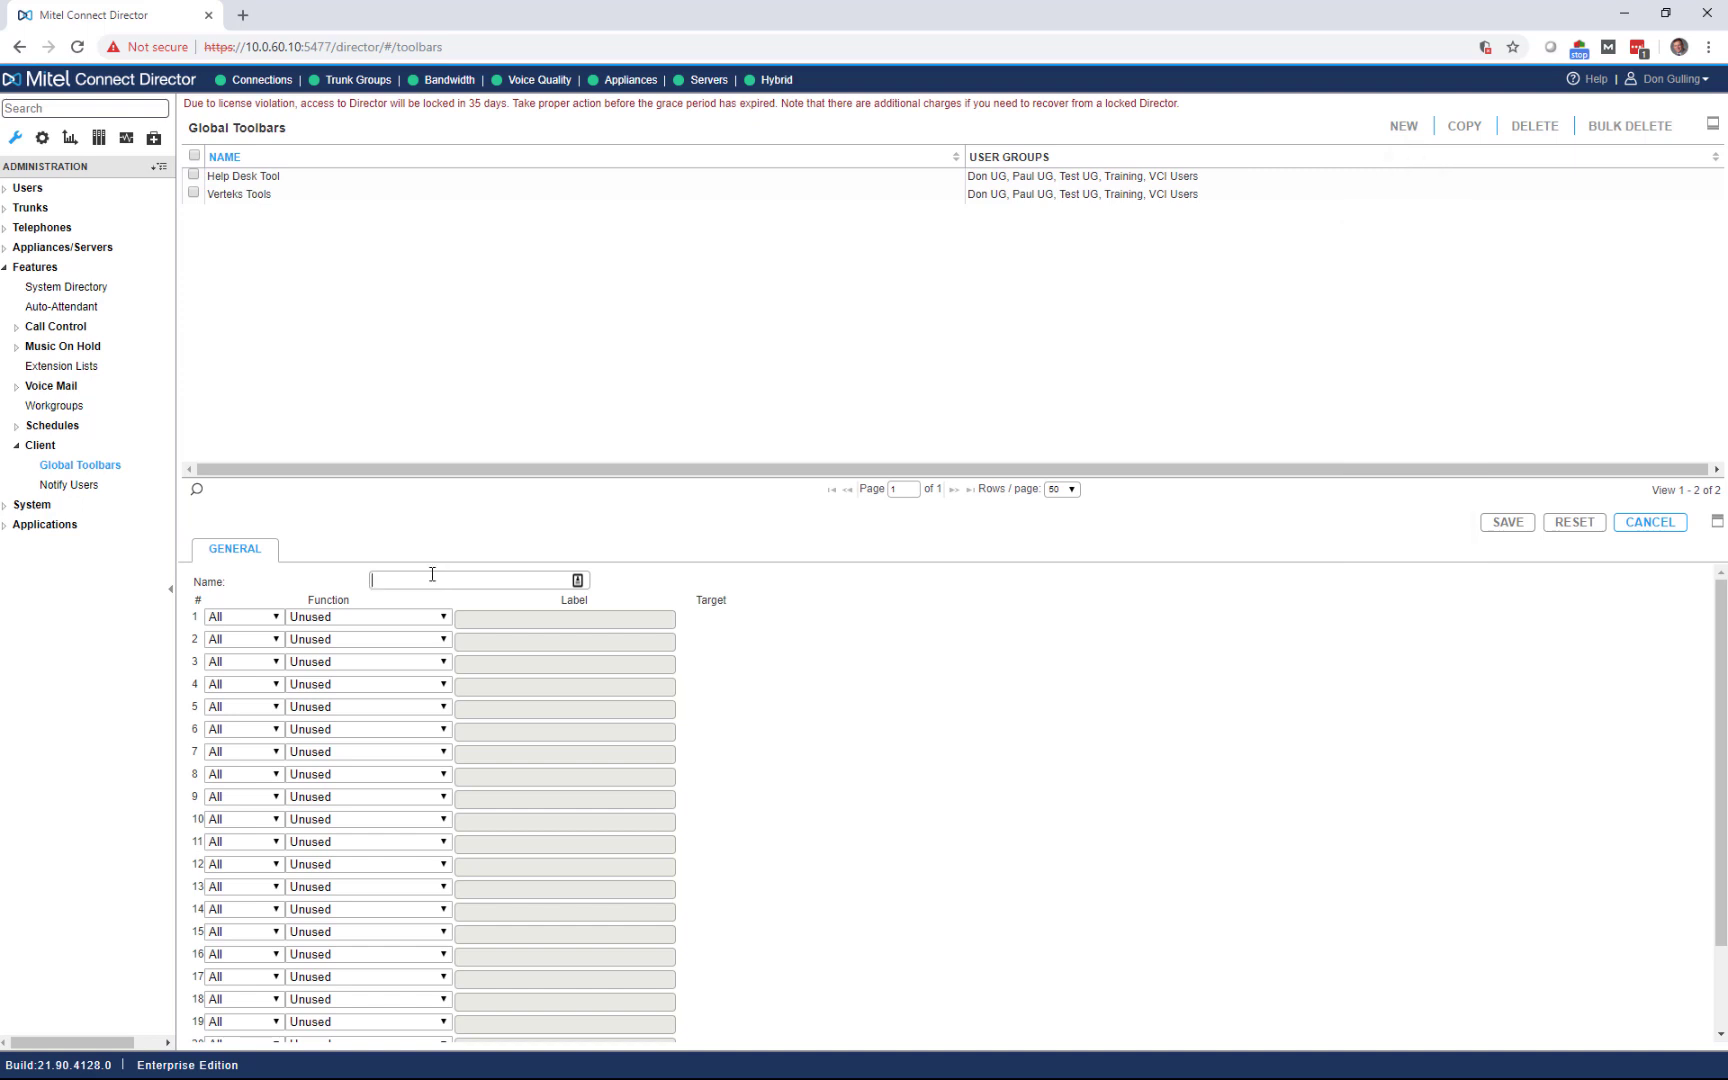
pyautogui.write('Trainin')
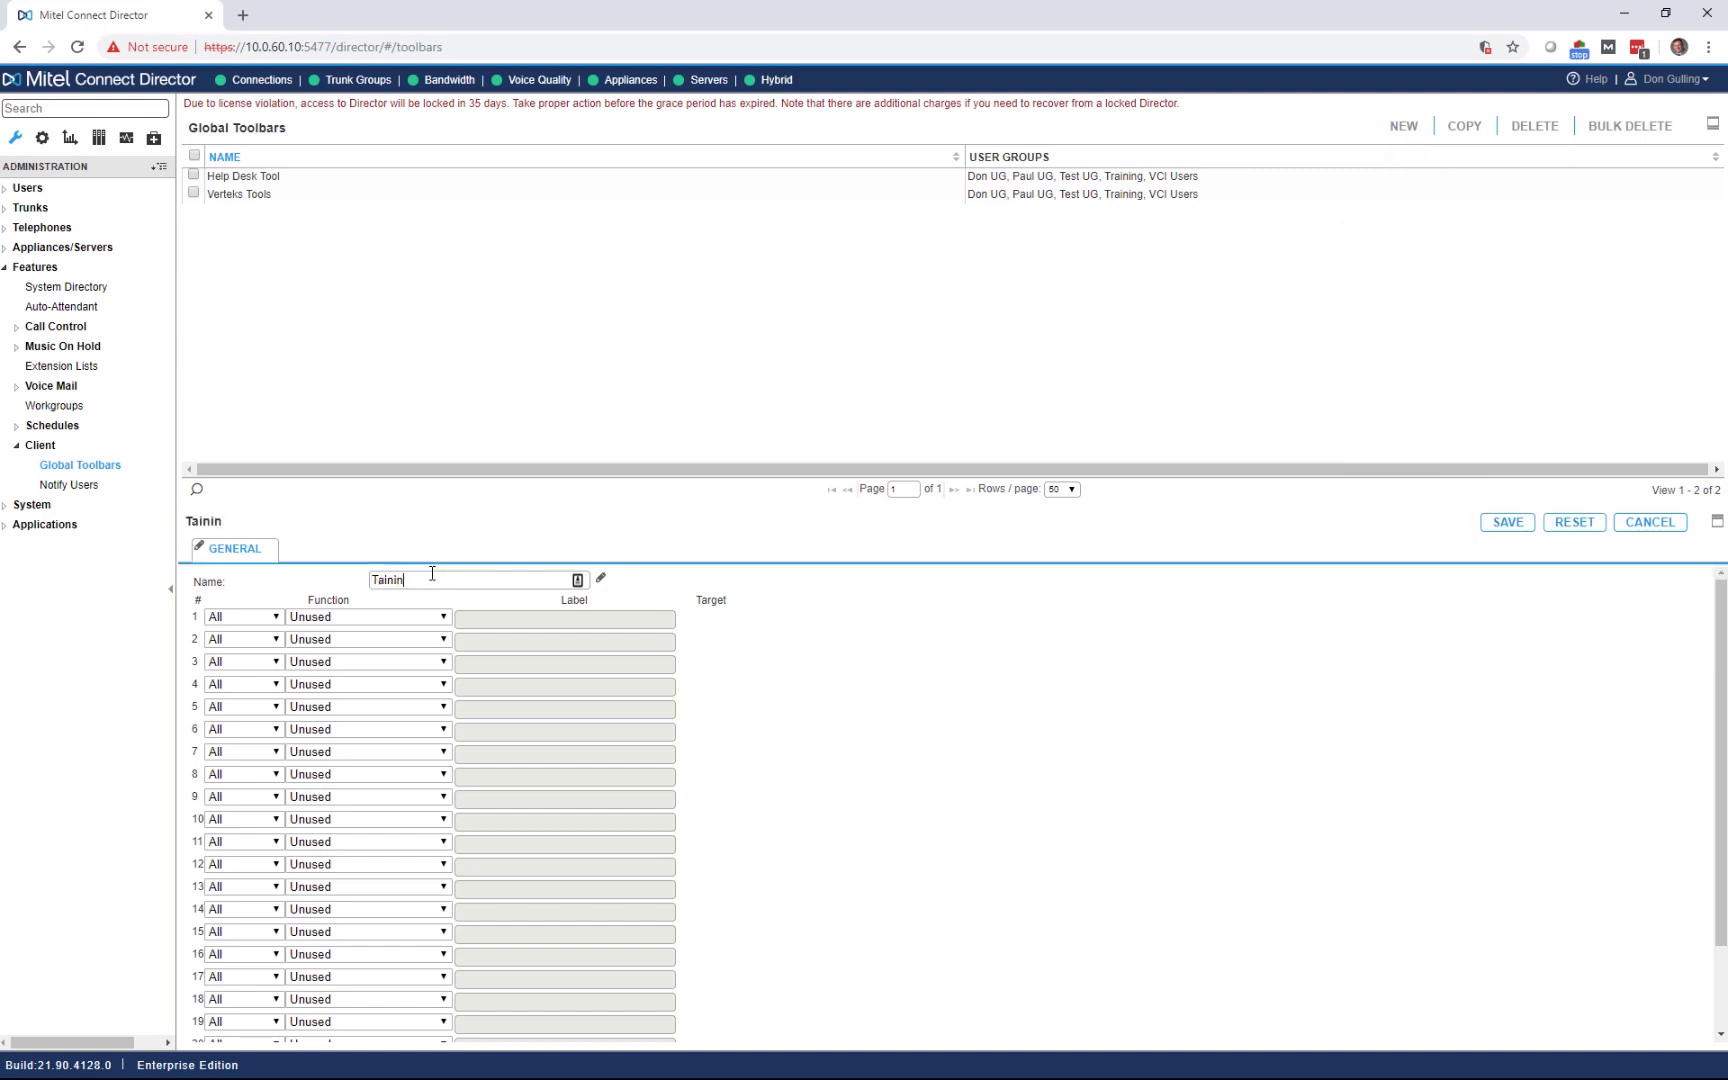
pyautogui.press('BackSpace')
pyautogui.press('BackSpace')
pyautogui.press('BackSpace')
pyautogui.press('BackSpace')
pyautogui.write('aining')
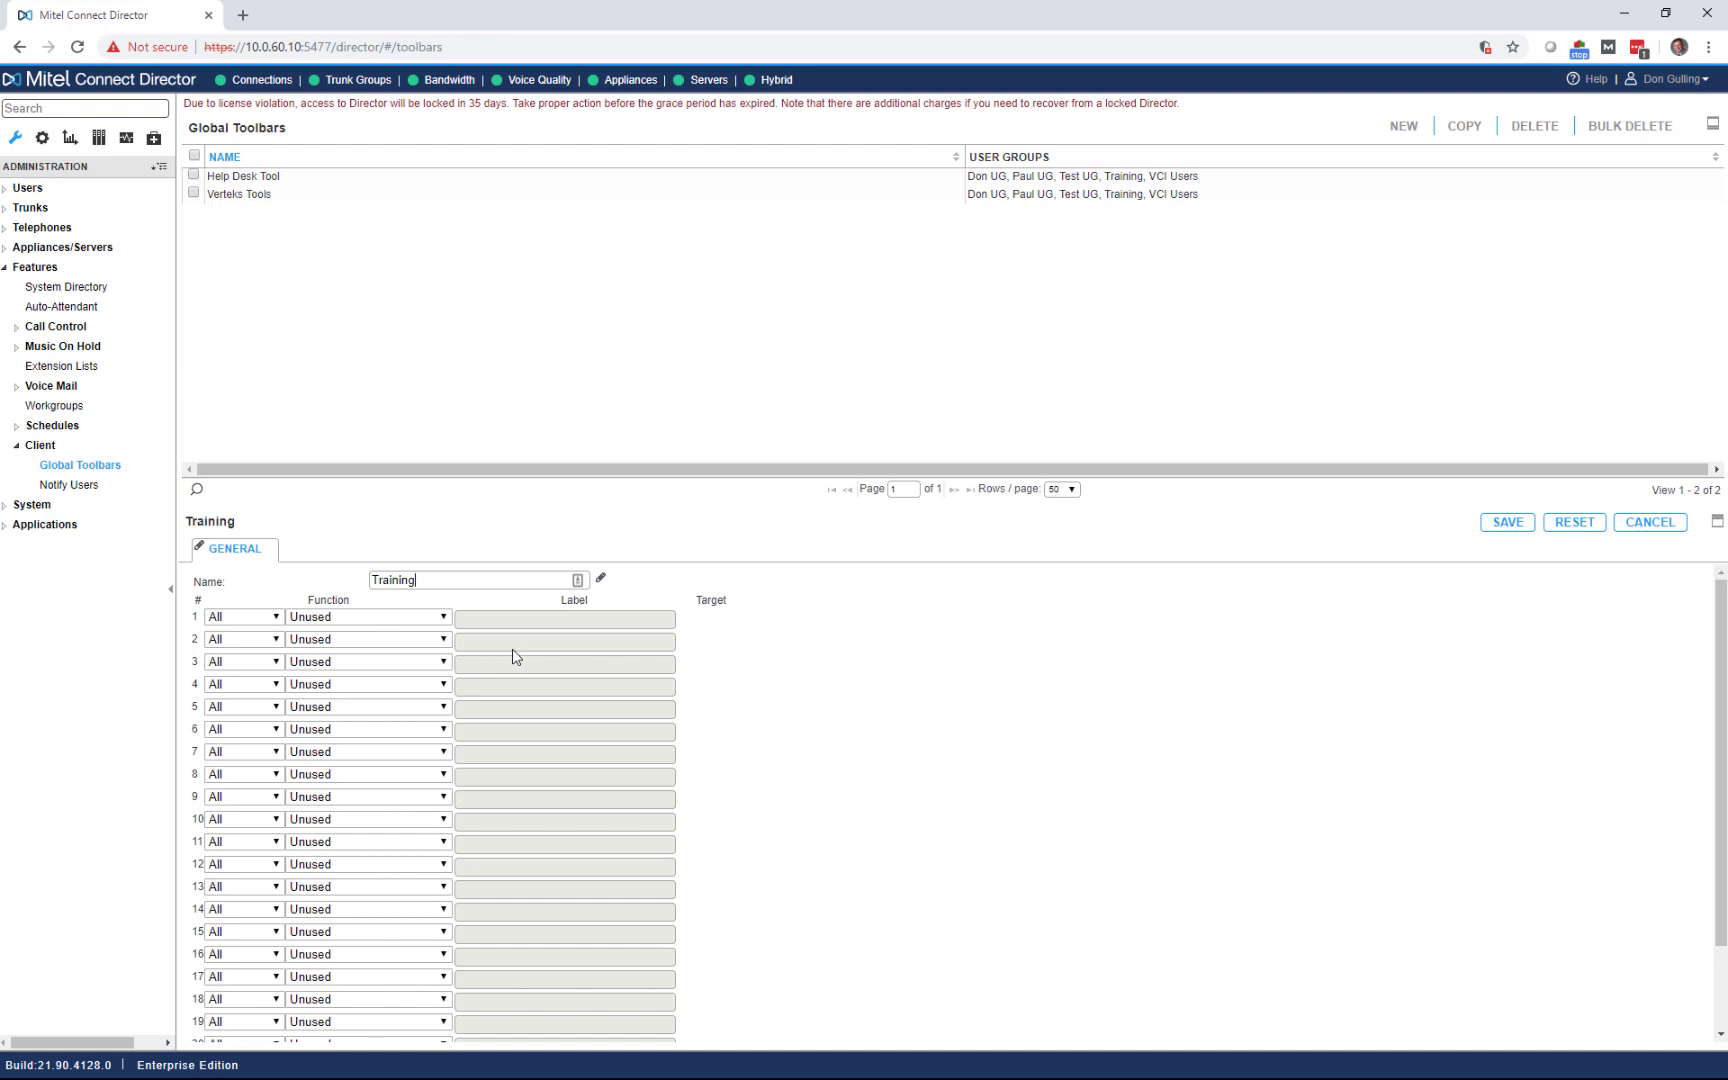
# Step: Give the toolbar's first button the Invoke URL function, targeting "Mitel Connect Voicemail Quick Reference Guide.pdf" in the administrator's local Documents folder
pyautogui.click(320, 620)
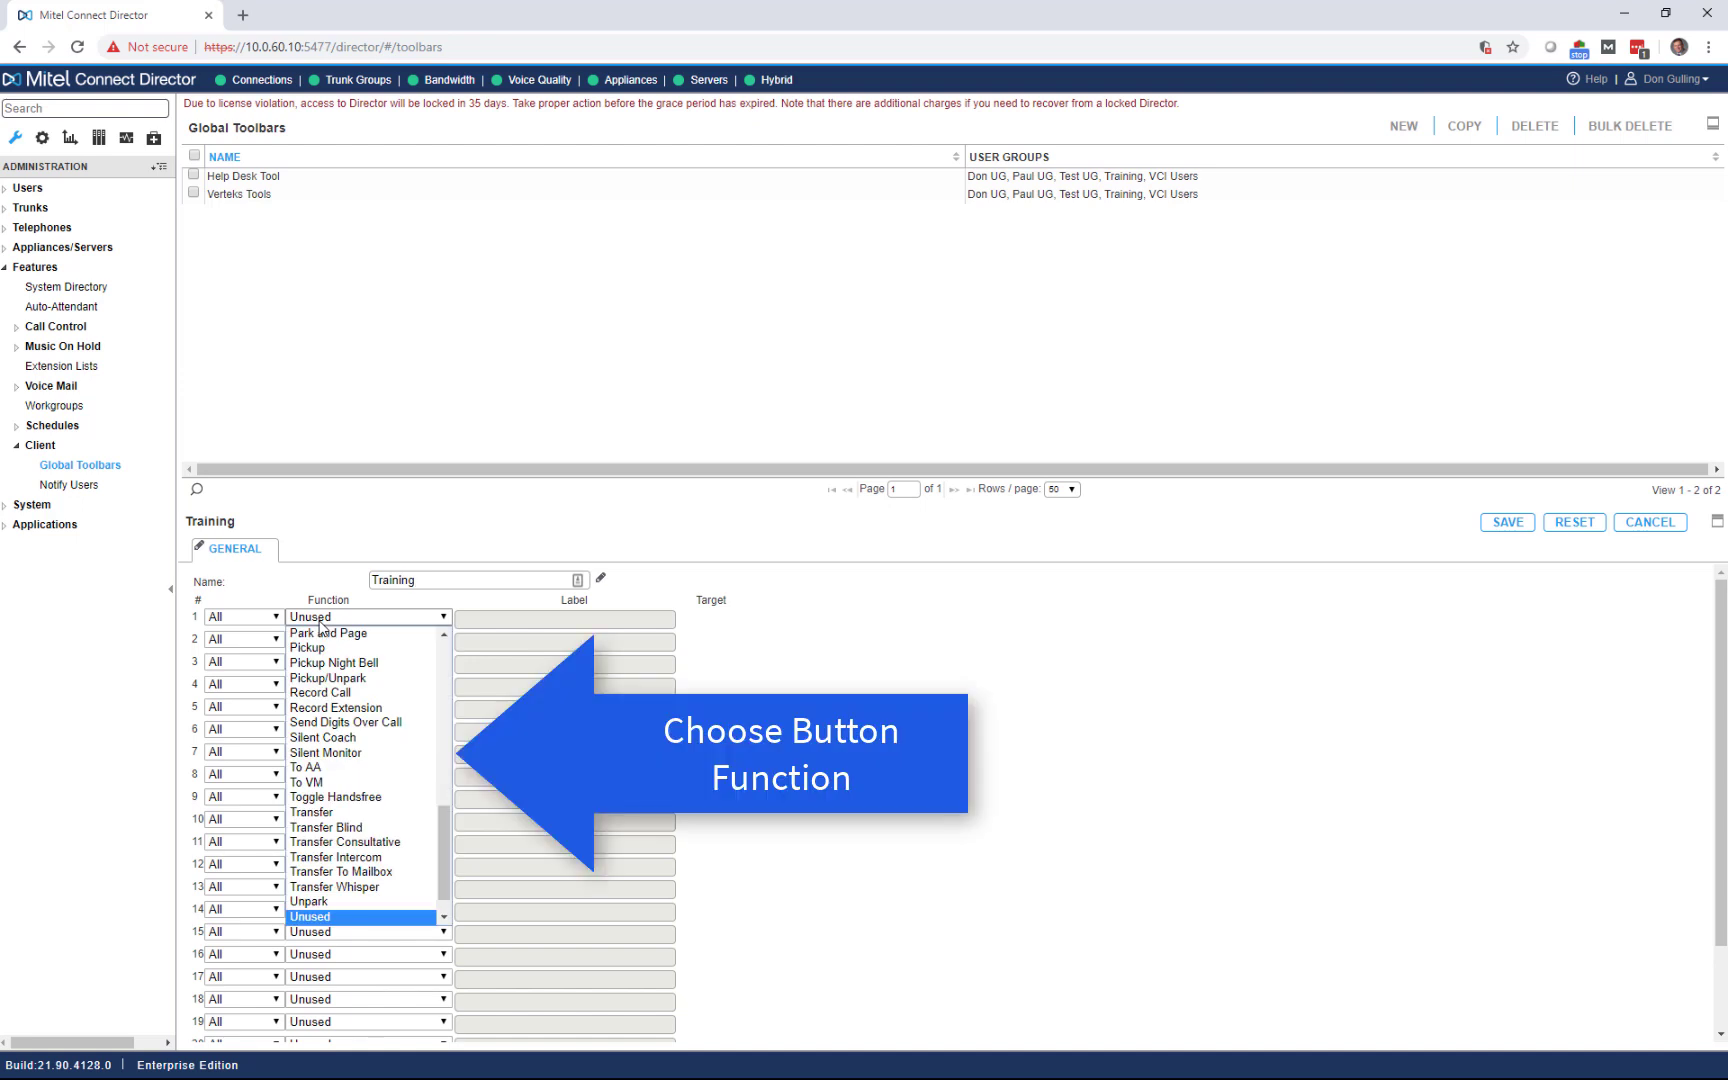
pyautogui.moveTo(446, 846); pyautogui.dragTo(446, 776)
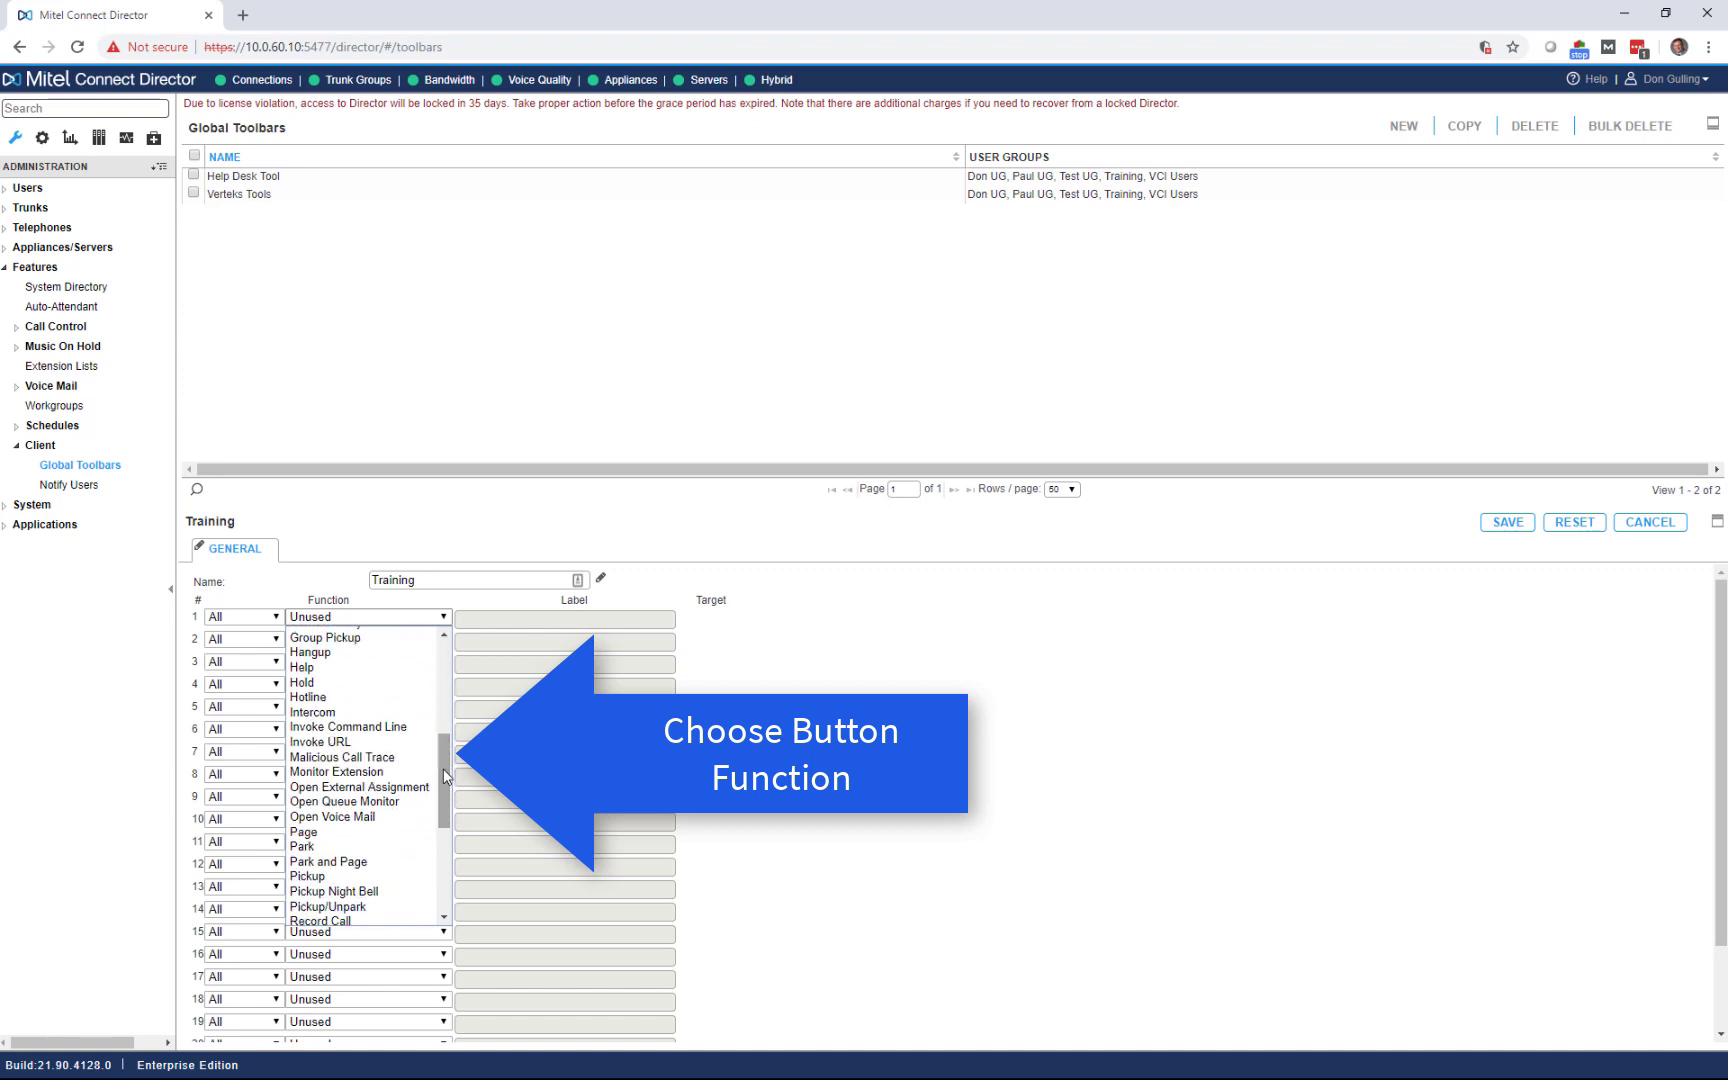
pyautogui.click(354, 745)
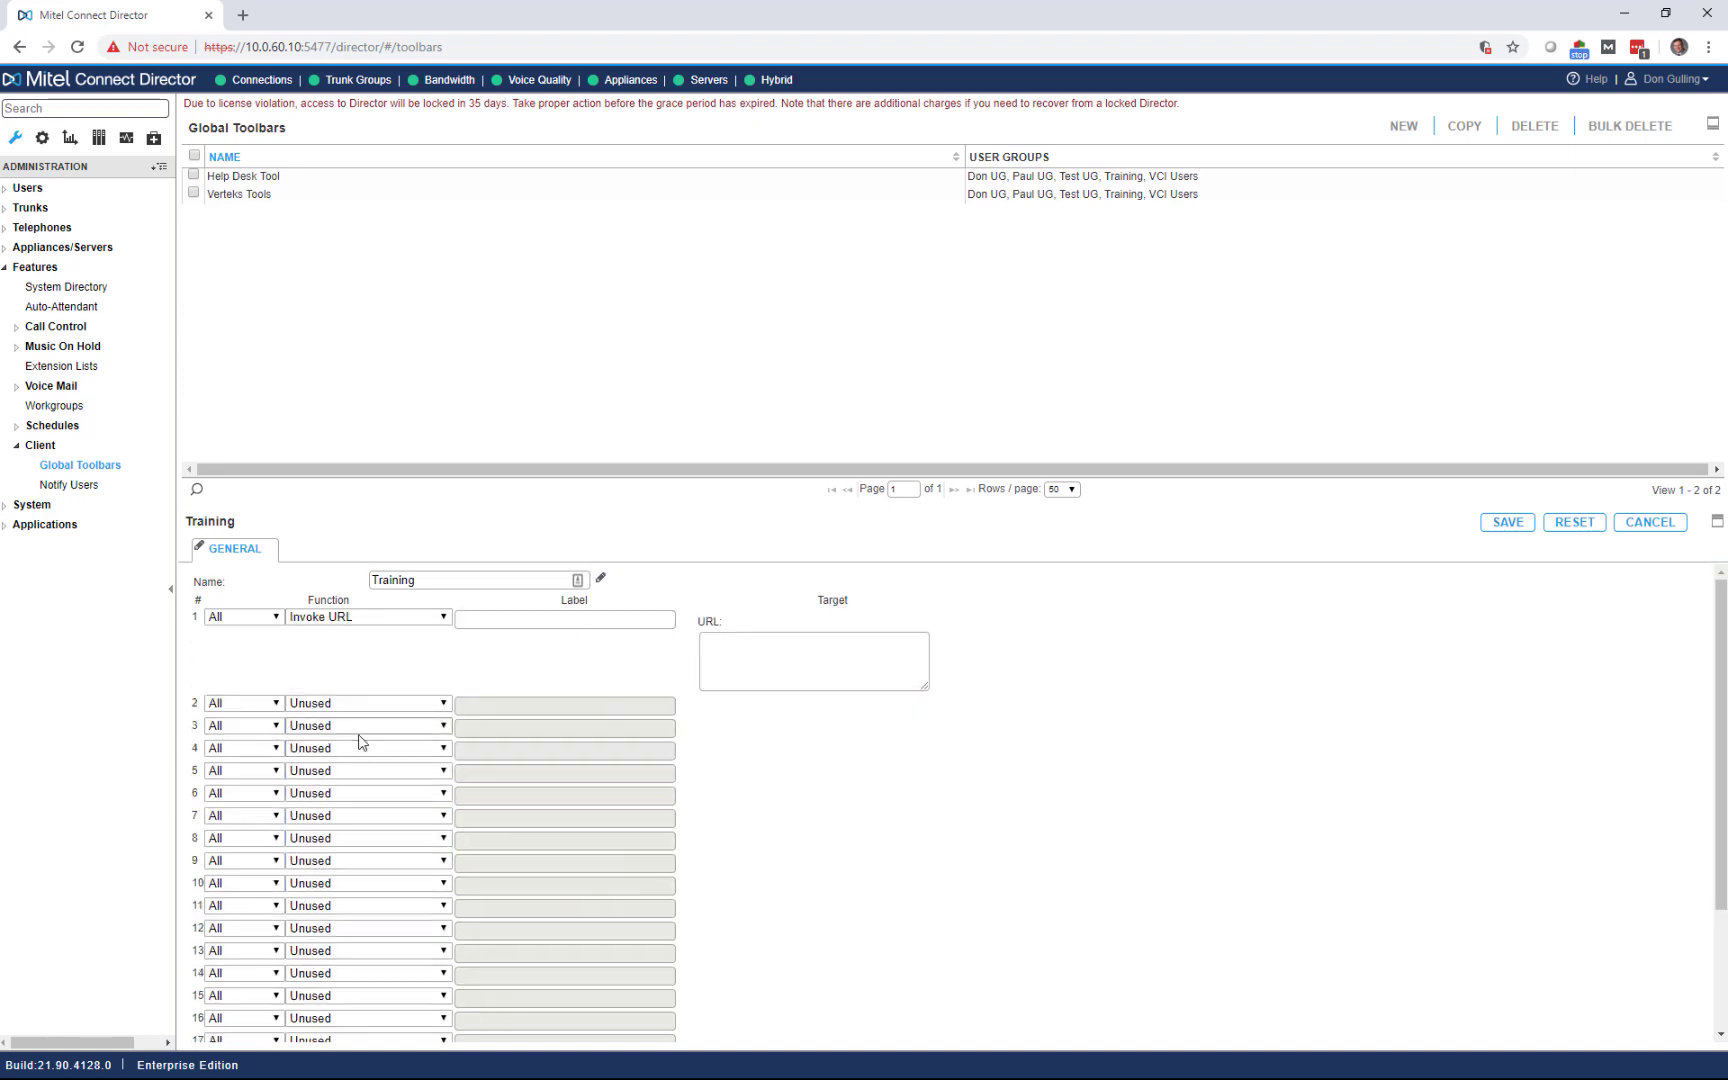
pyautogui.click(760, 657)
pyautogui.write('C:\\Users\\dgulling\\Documents\\Mitel Connect Voicemail Quick Reference Guide.pdf')
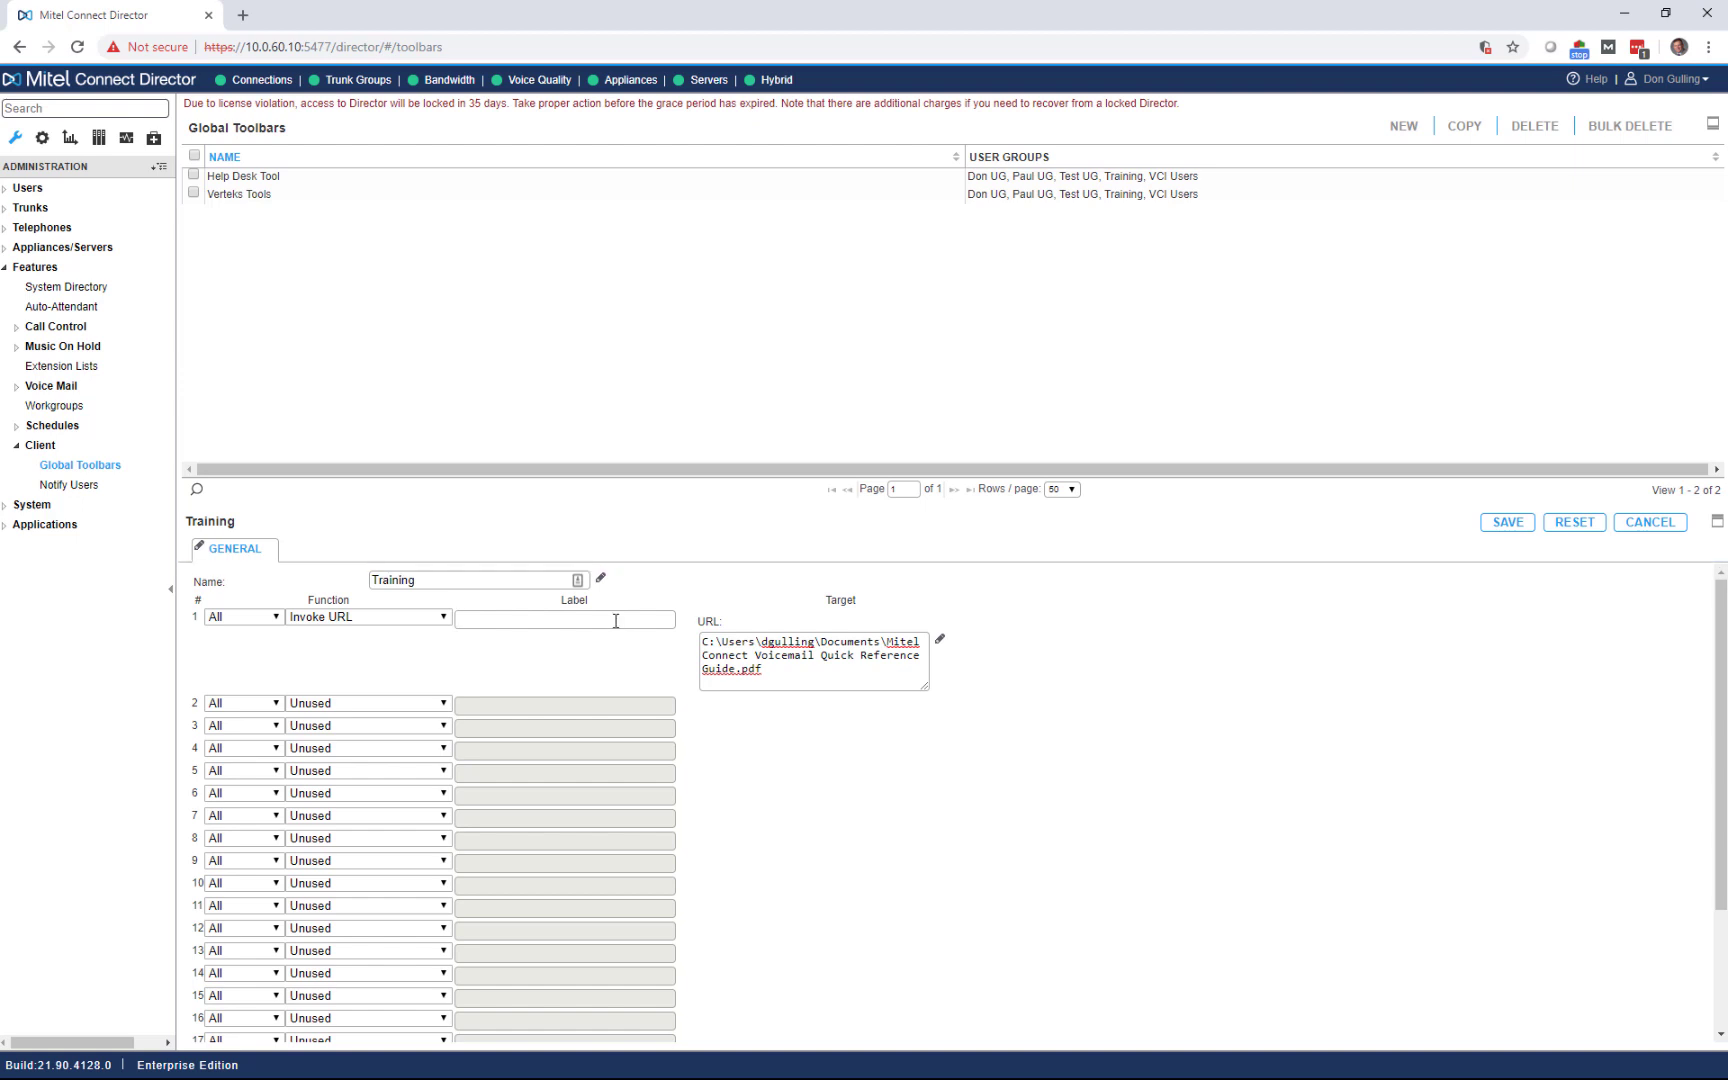
# Step: Label the first button "VM Quick Ref" and save the Training toolbar
pyautogui.write('VM ')
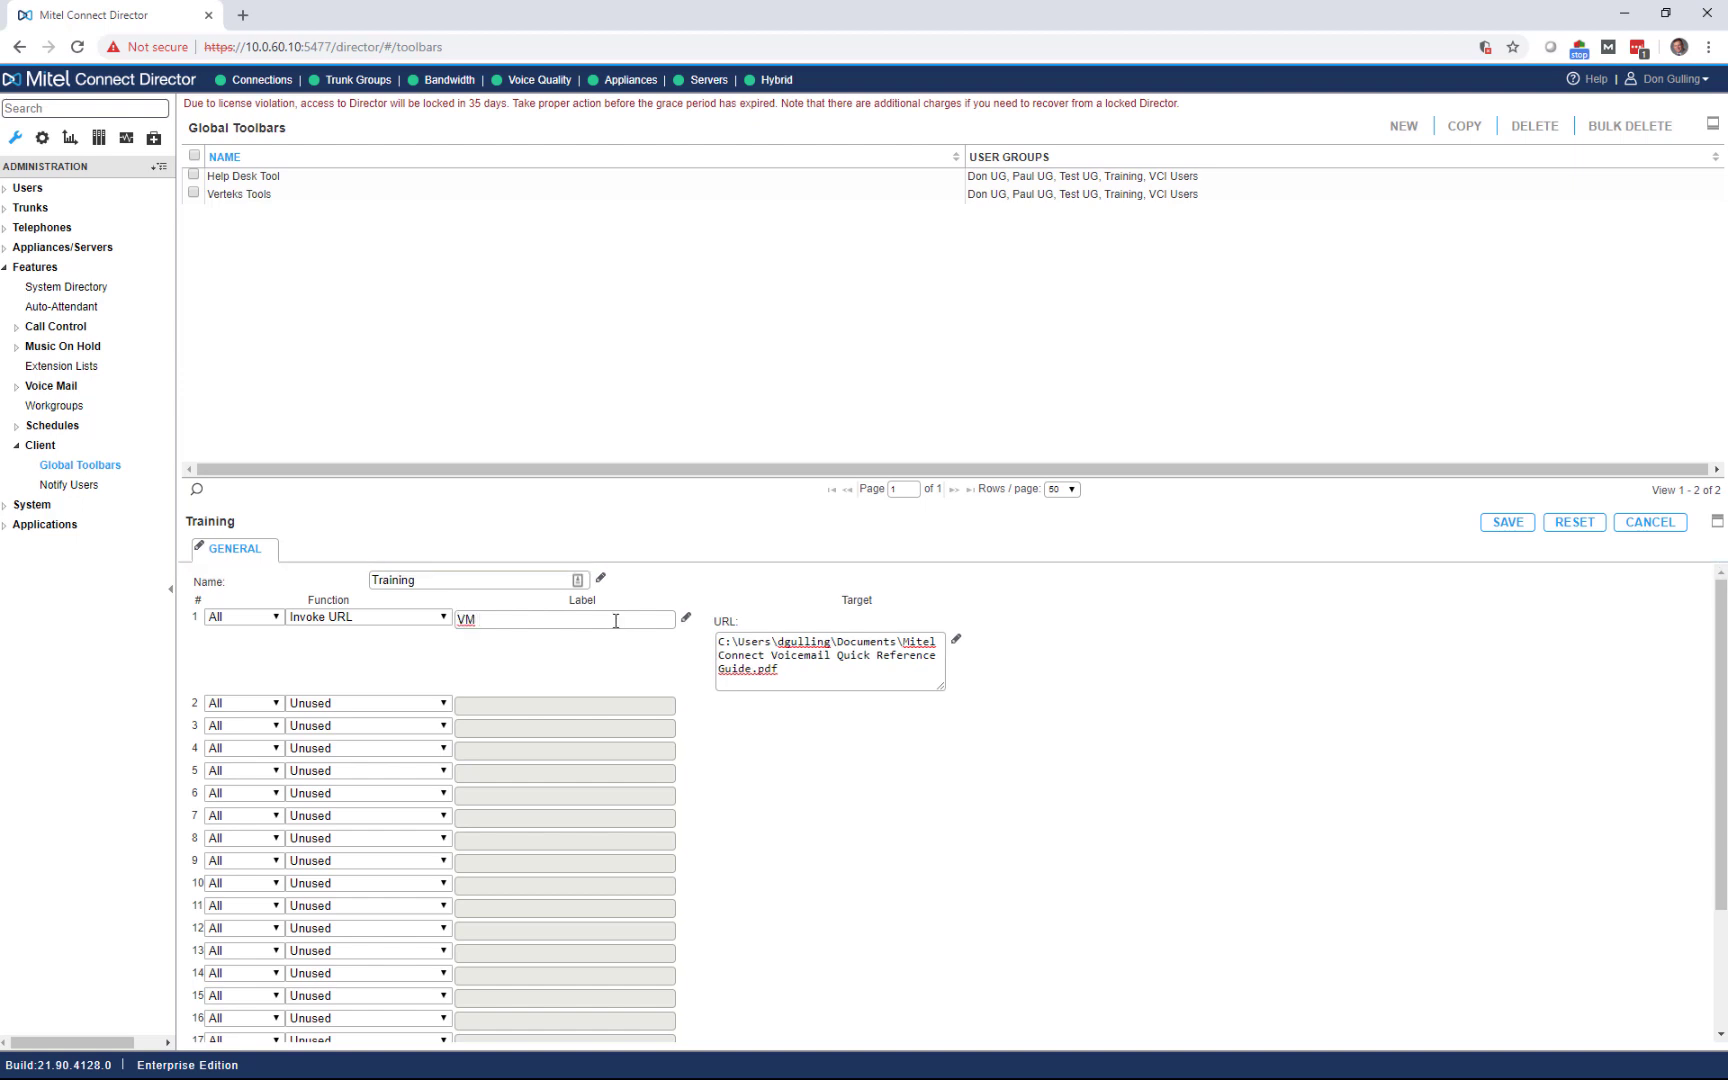
pyautogui.write('Quick Ref')
pyautogui.click(1505, 531)
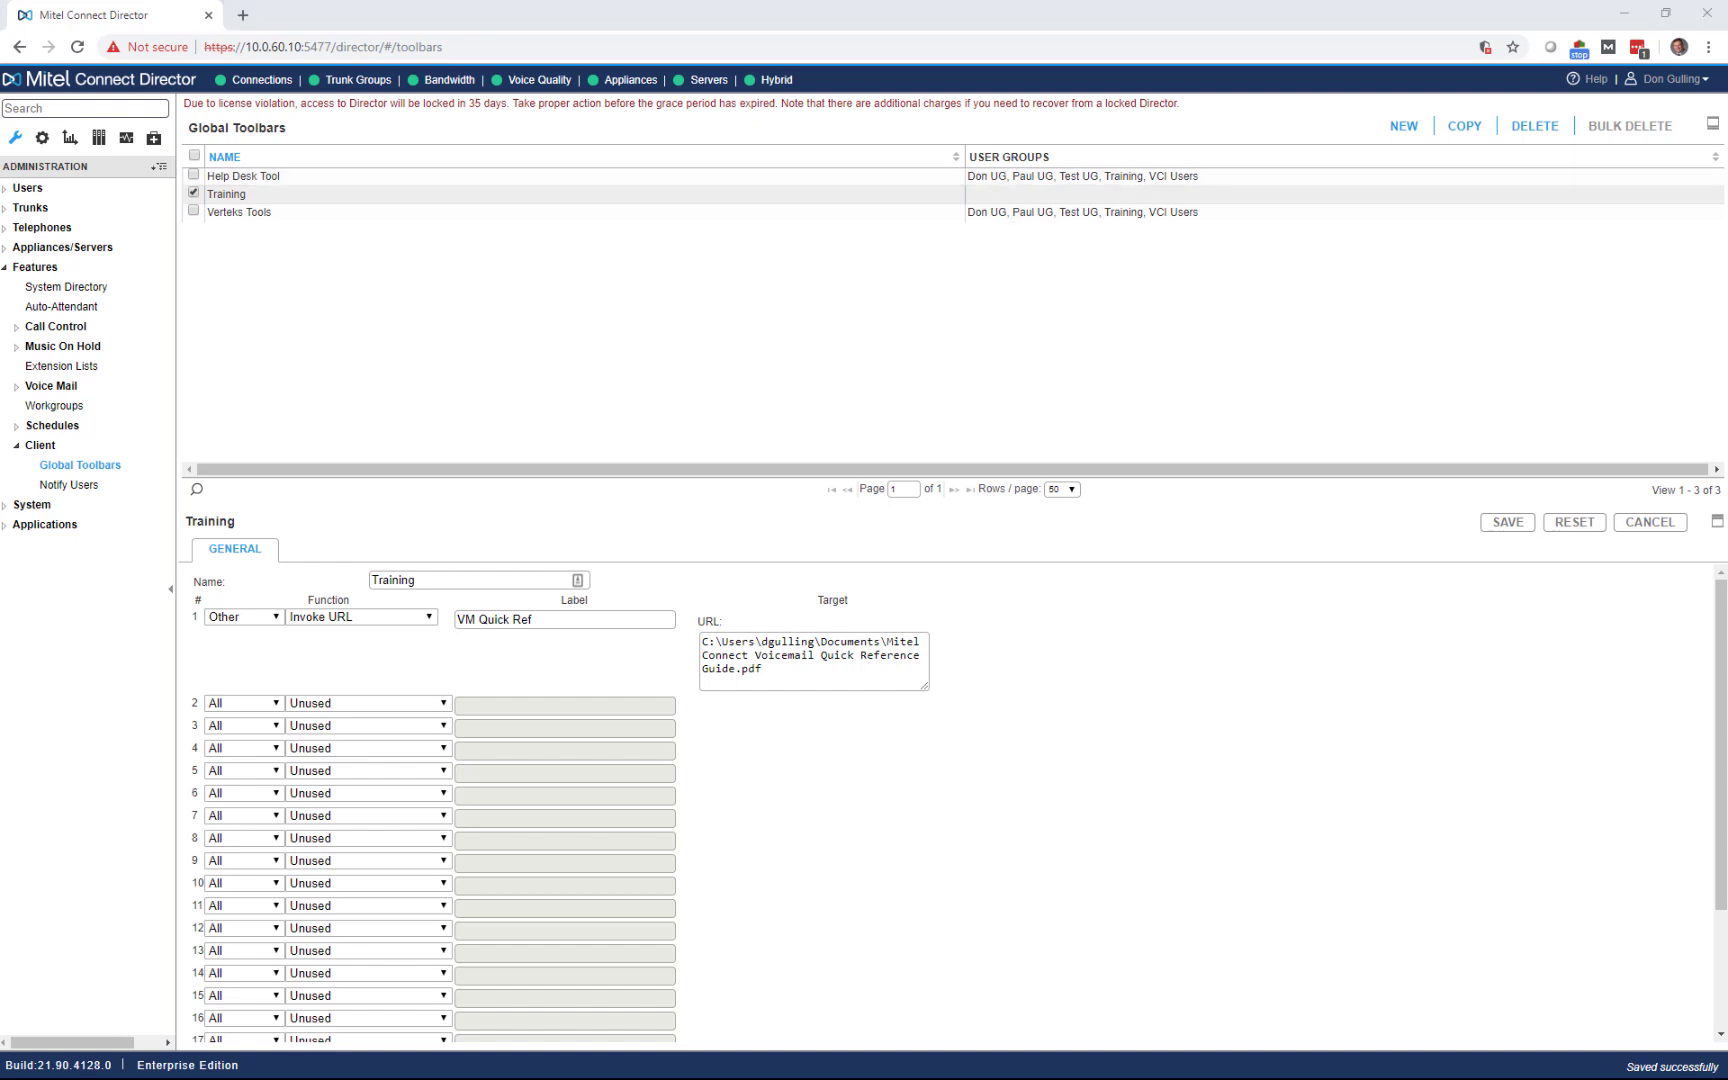
# Step: Assign the Training toolbar as Toolbar 3 in the profile of the signed-in administrator's own user group, and save the group
pyautogui.click(27, 188)
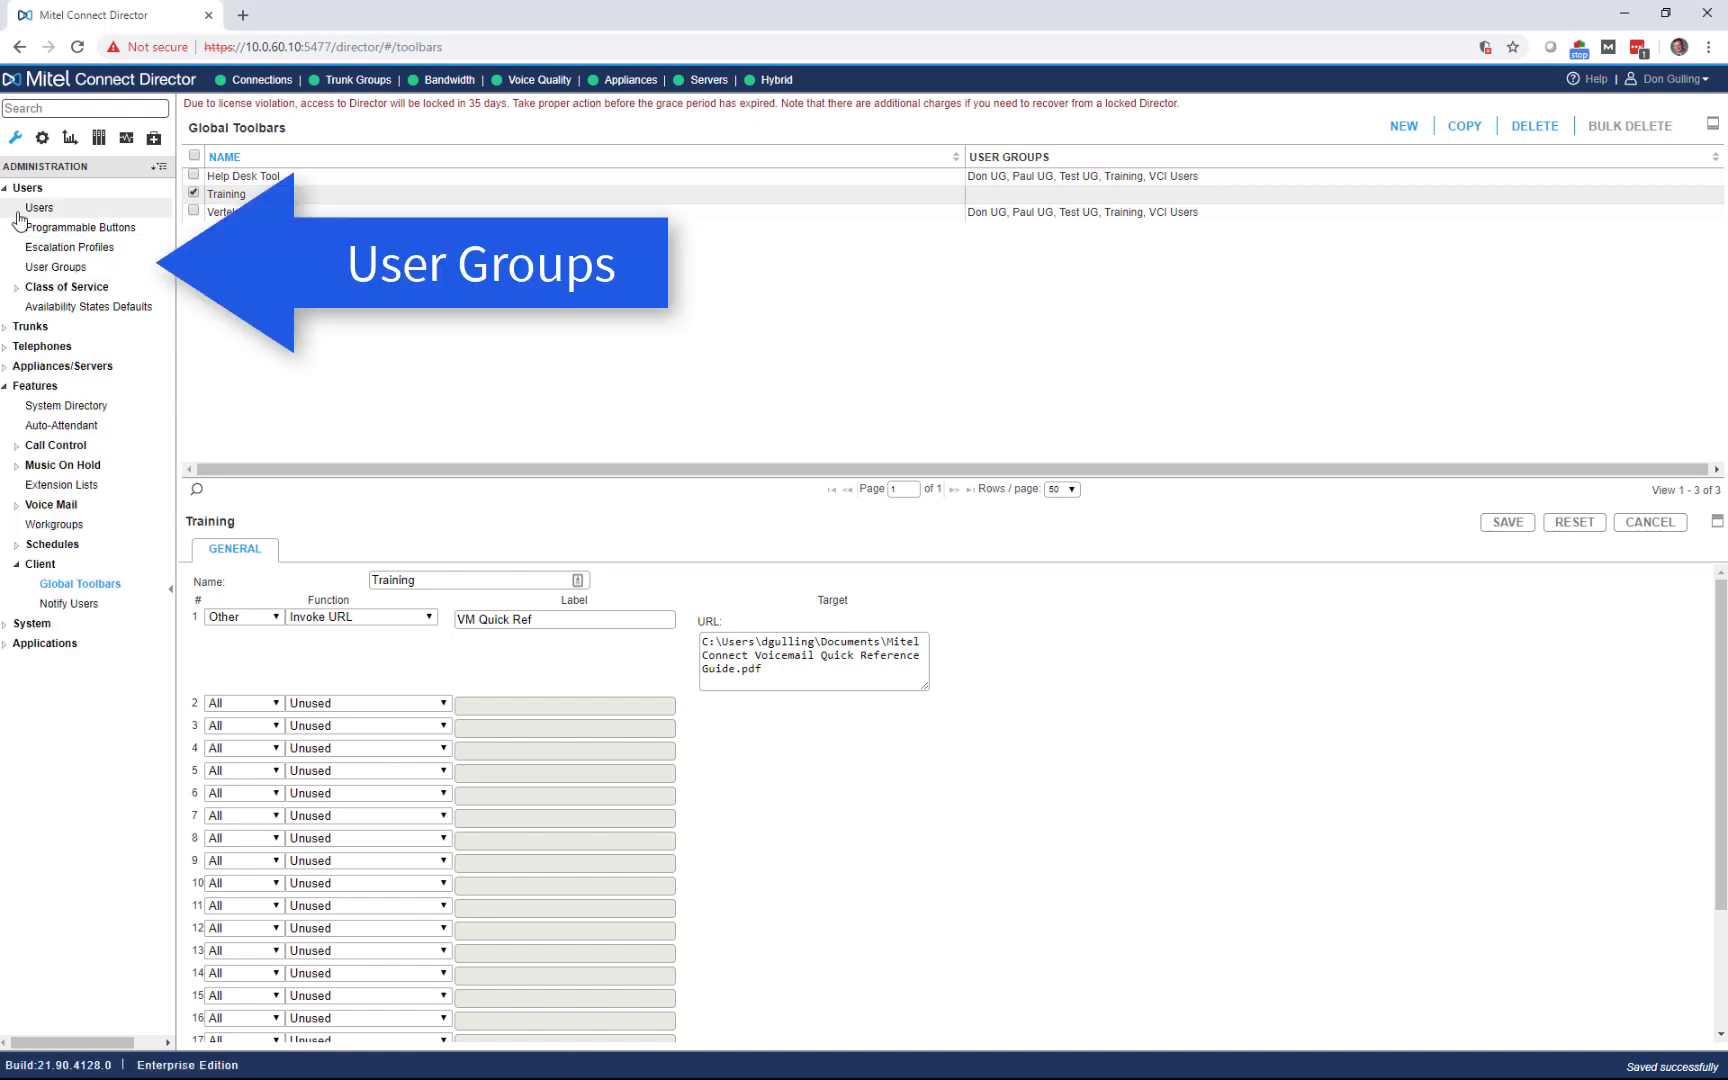
pyautogui.click(70, 268)
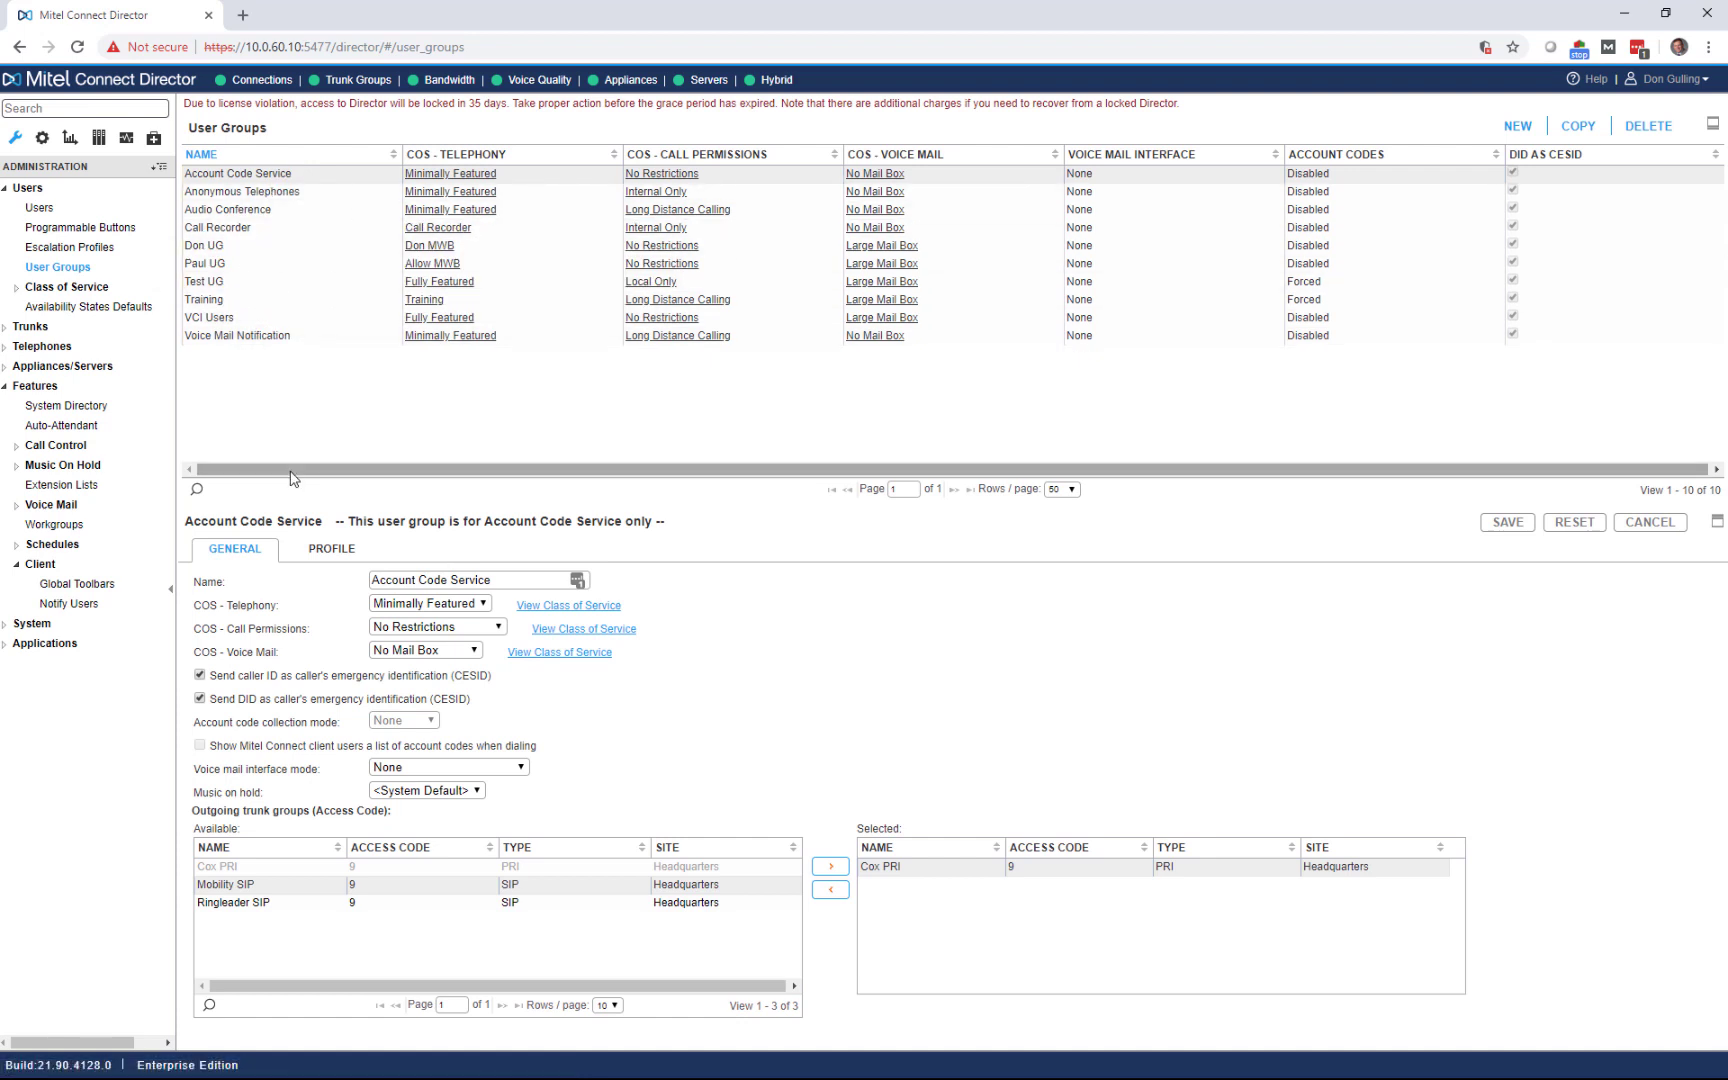
pyautogui.click(244, 248)
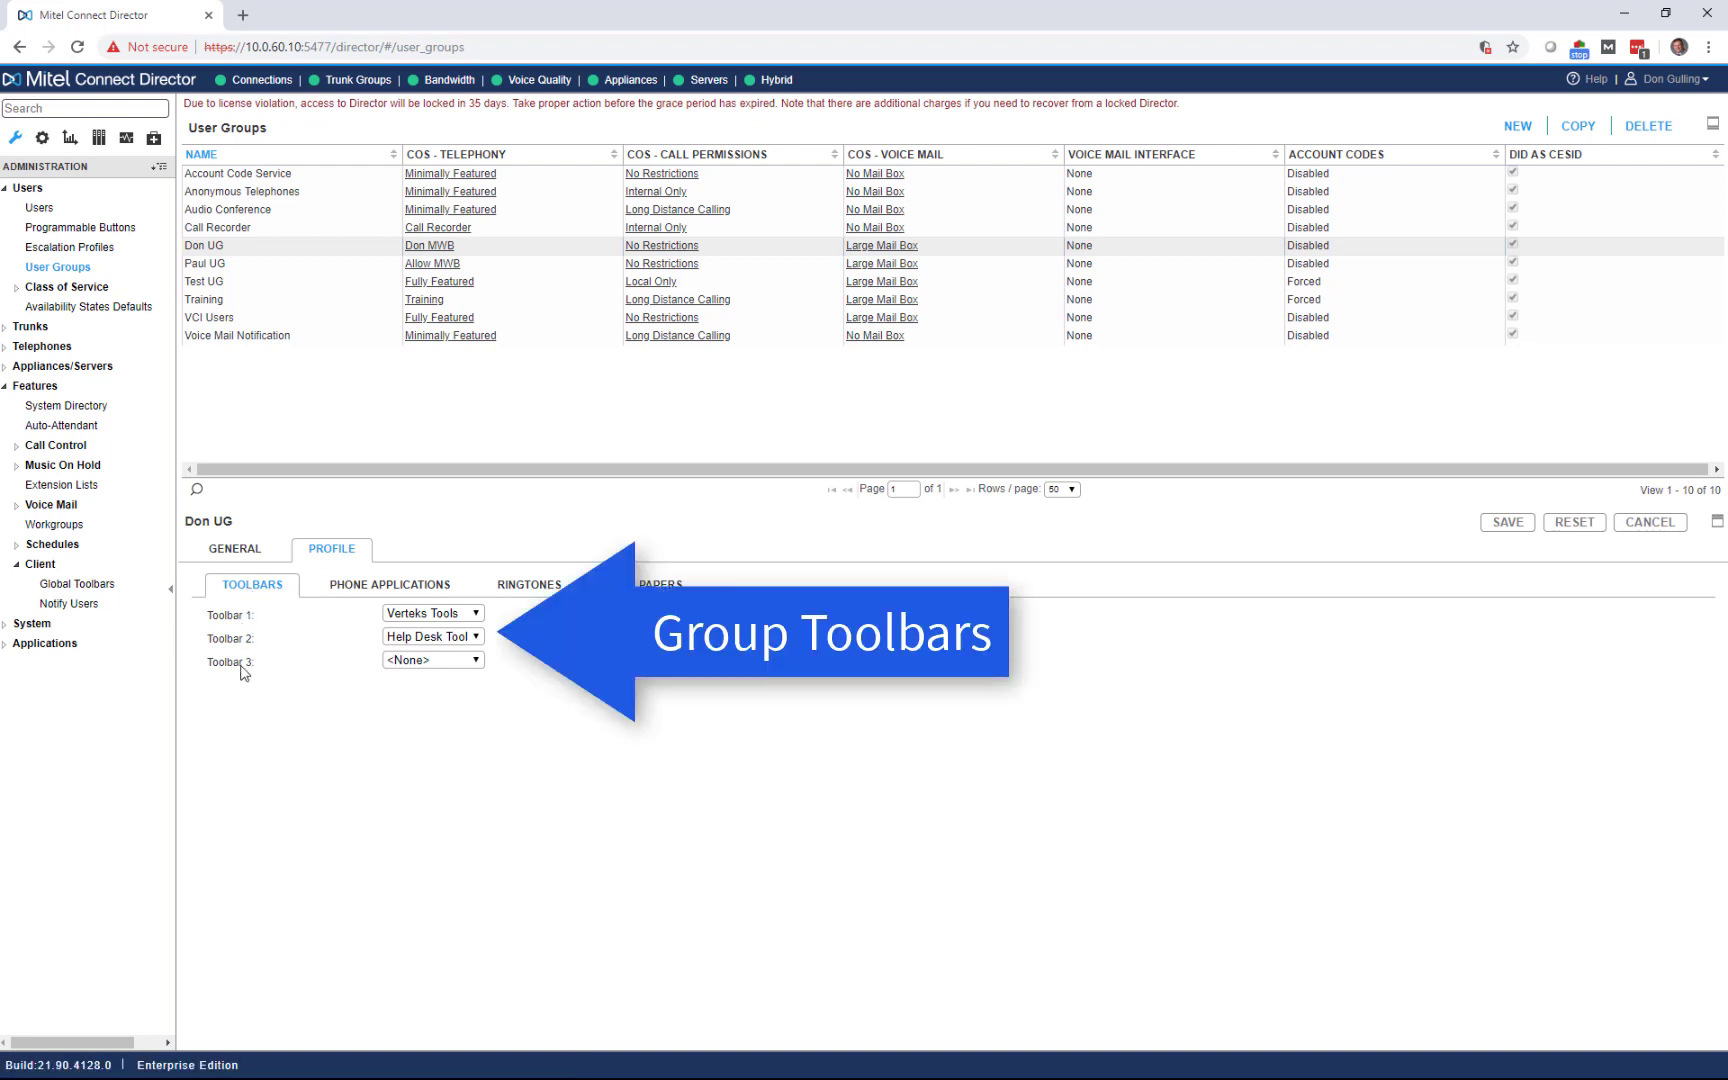
pyautogui.click(432, 661)
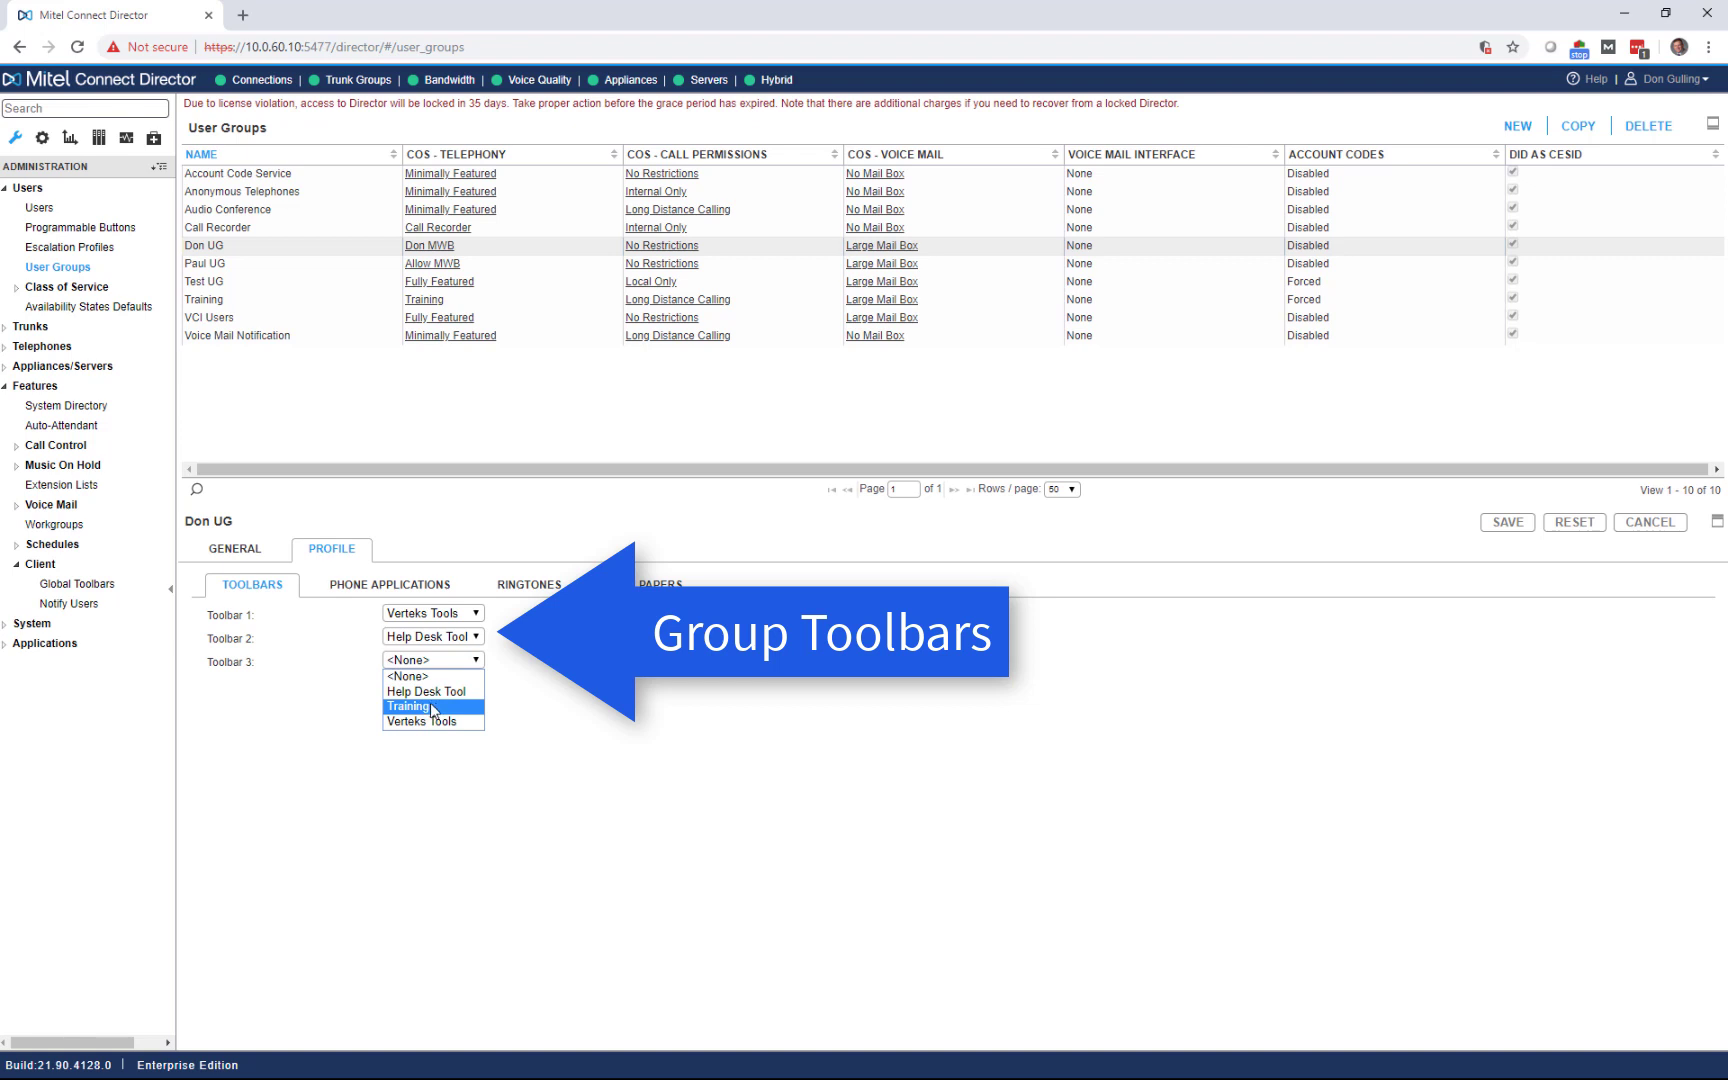
pyautogui.click(433, 707)
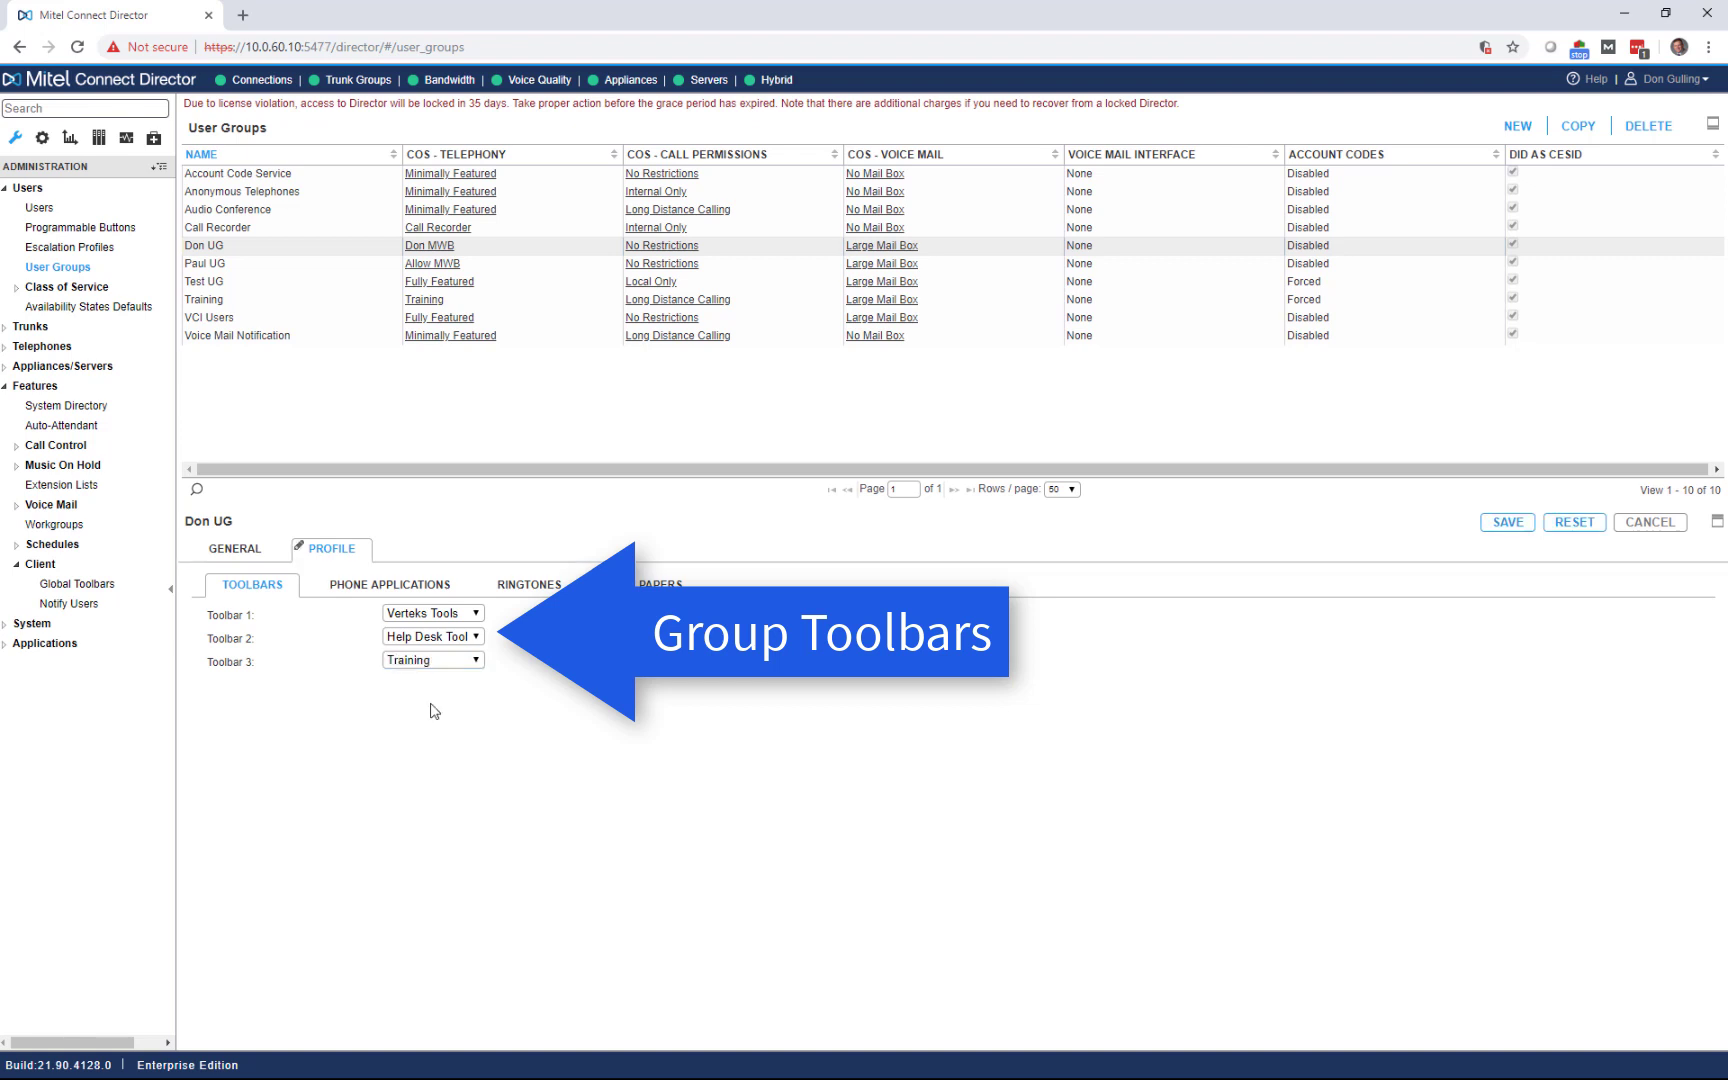
pyautogui.click(1504, 530)
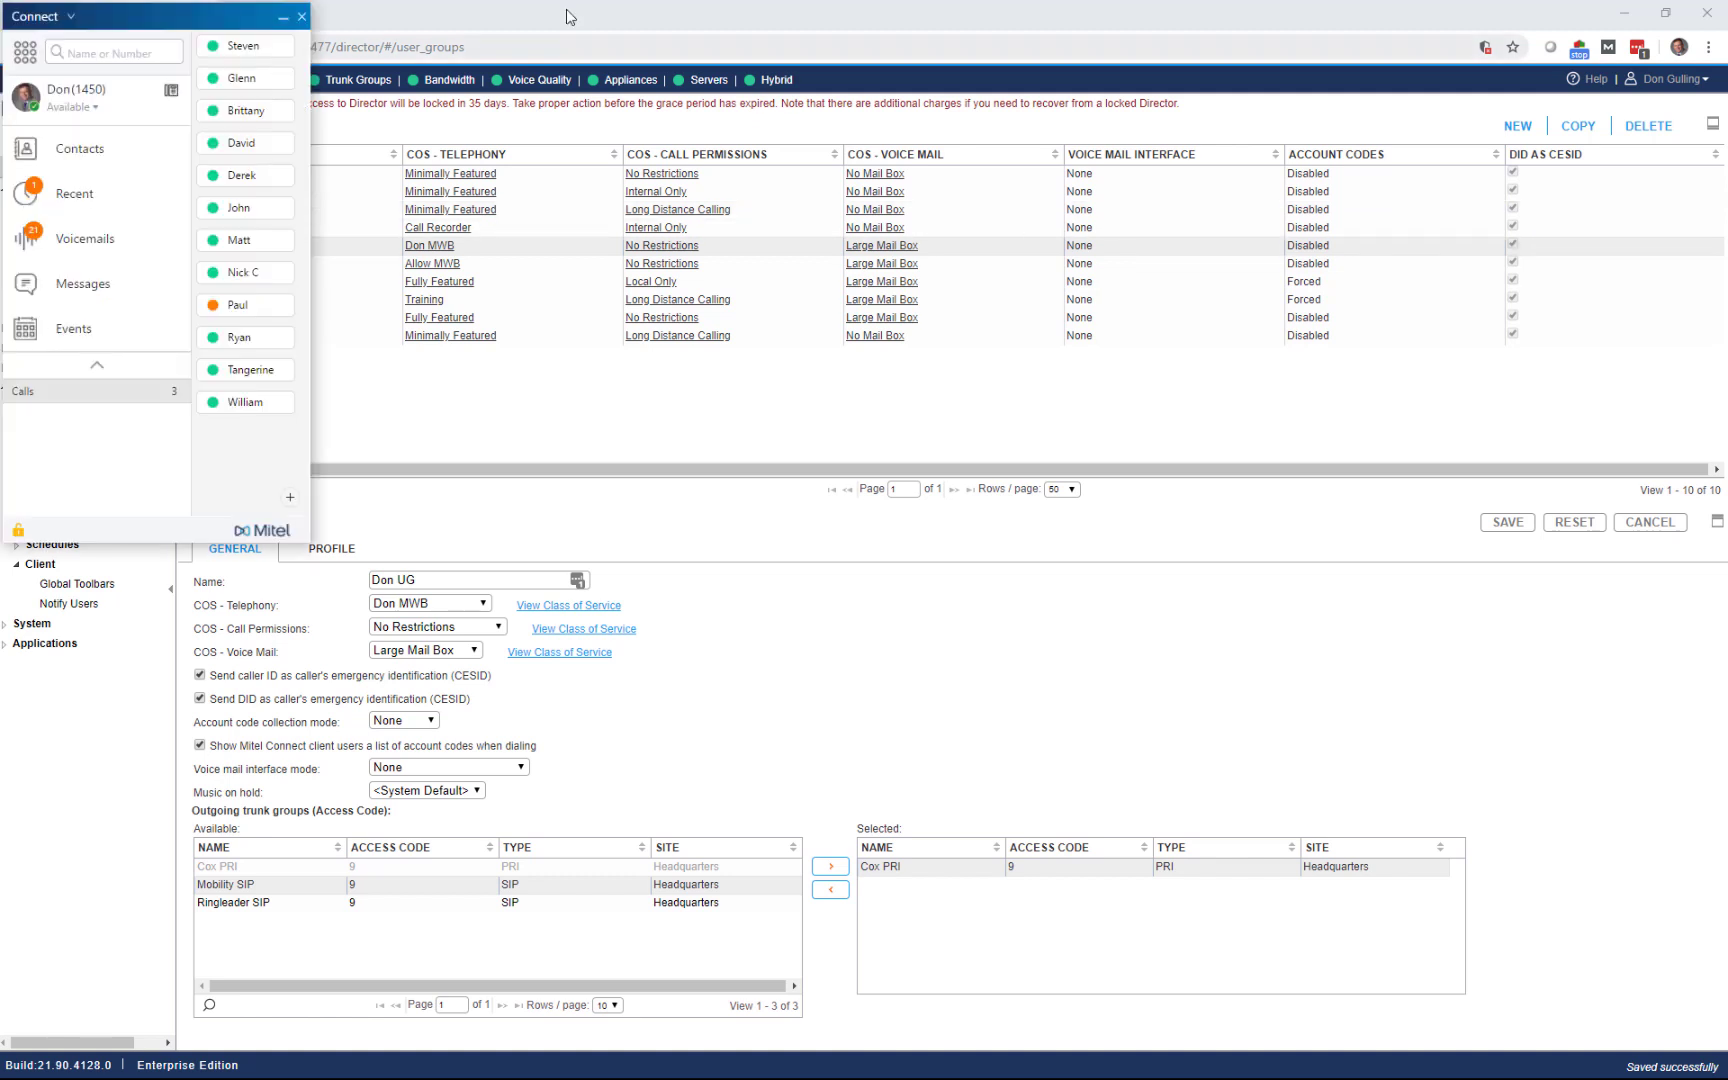
# Step: In the Mitel Connect client, add the VM Quick Ref button to the displayed toolbar
pyautogui.moveTo(216, 24); pyautogui.dragTo(216, 62)
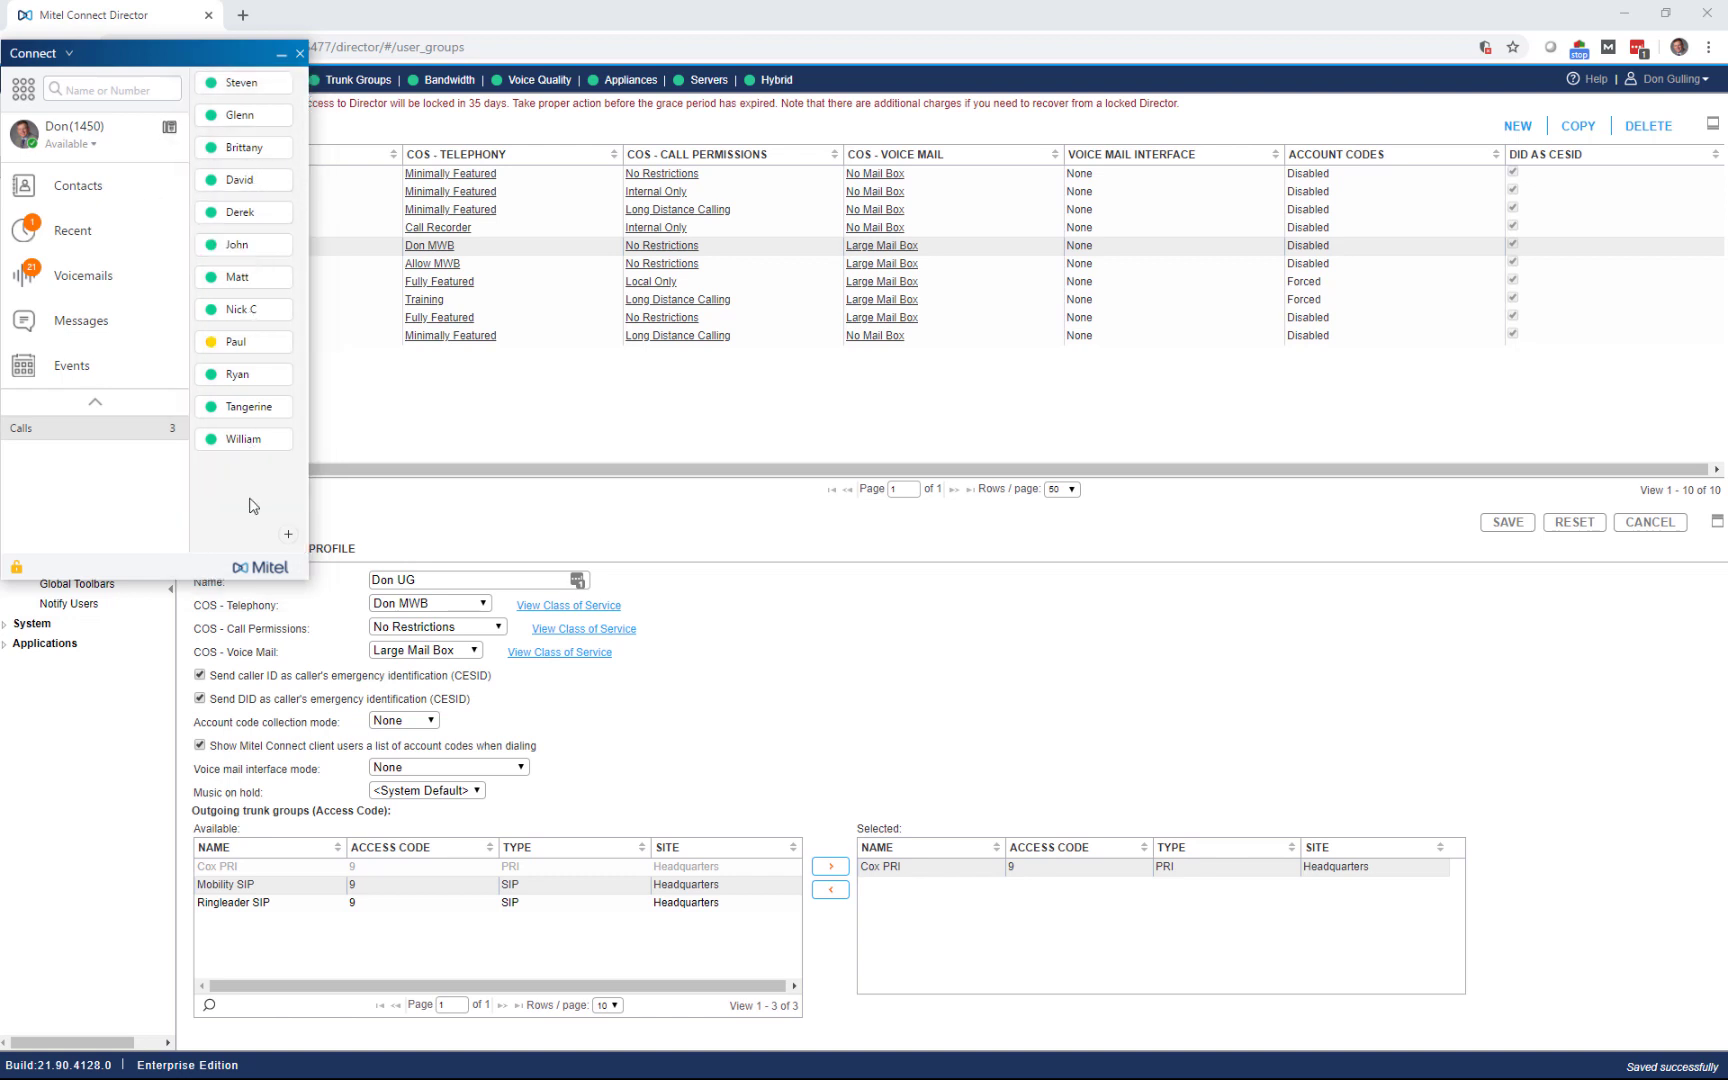
pyautogui.click(288, 535)
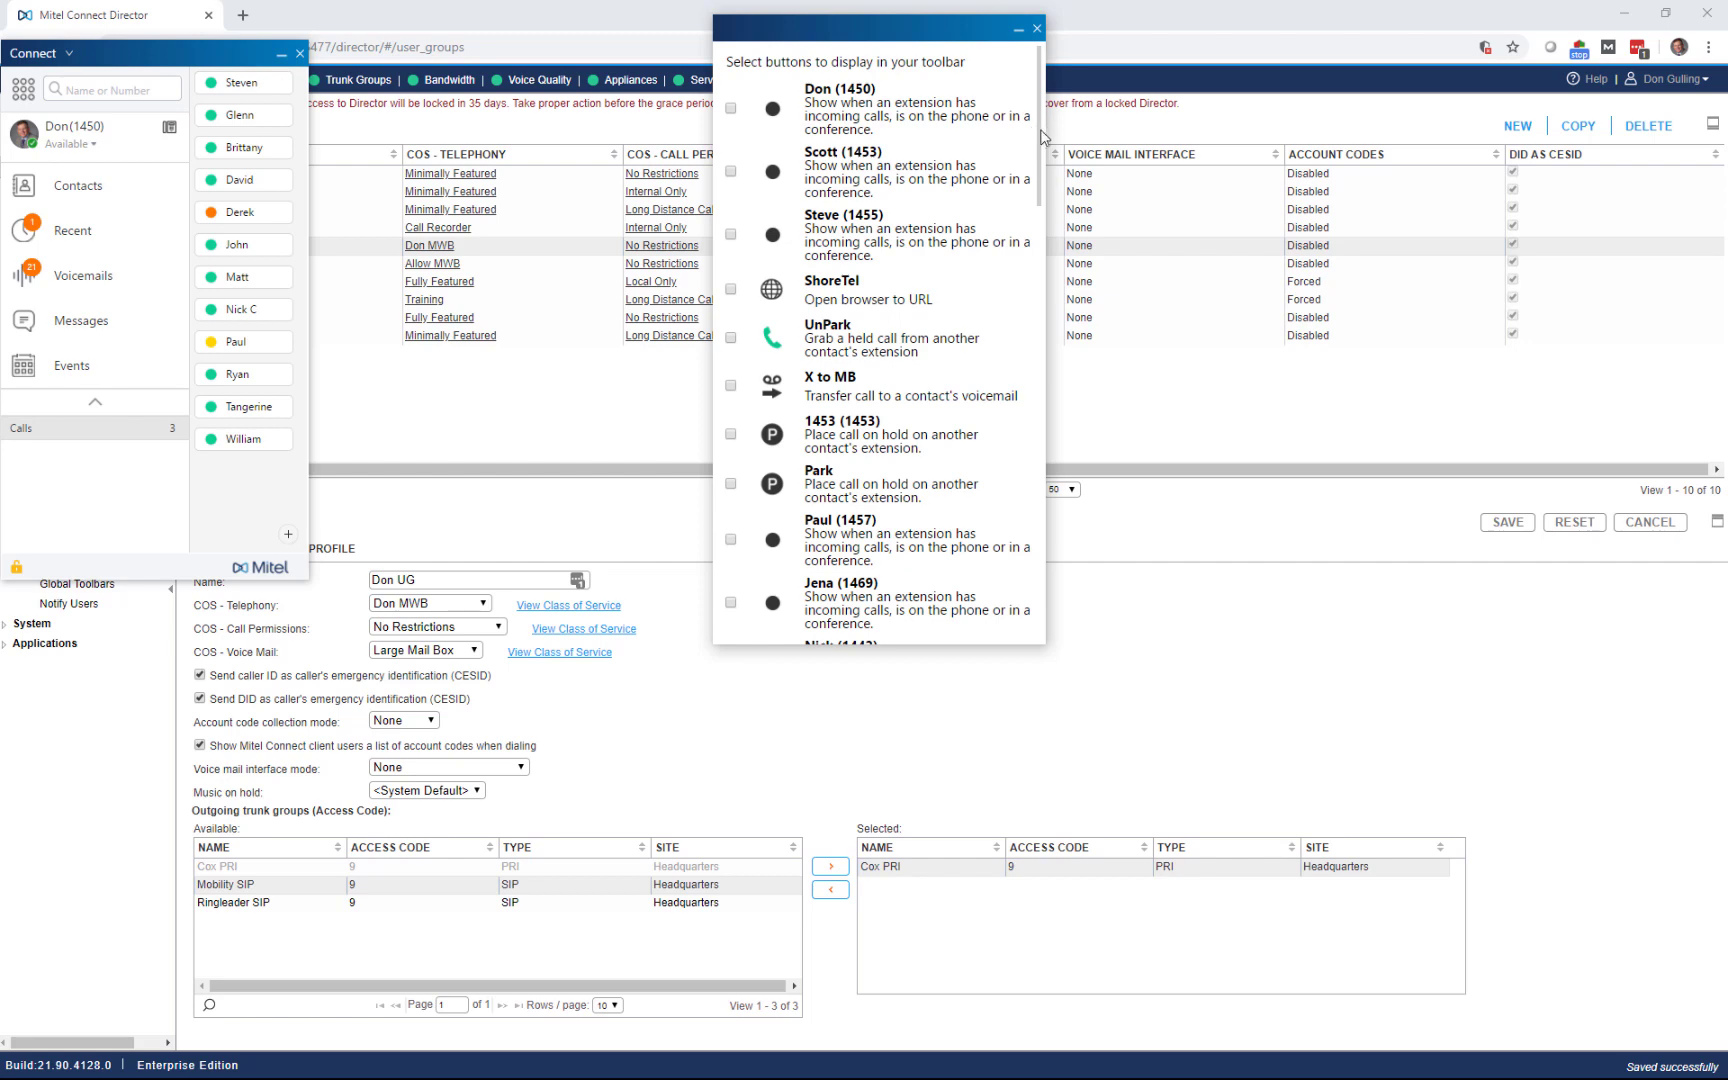
pyautogui.scroll(-2, 1035, 140)
pyautogui.moveTo(1034, 168); pyautogui.dragTo(1063, 420)
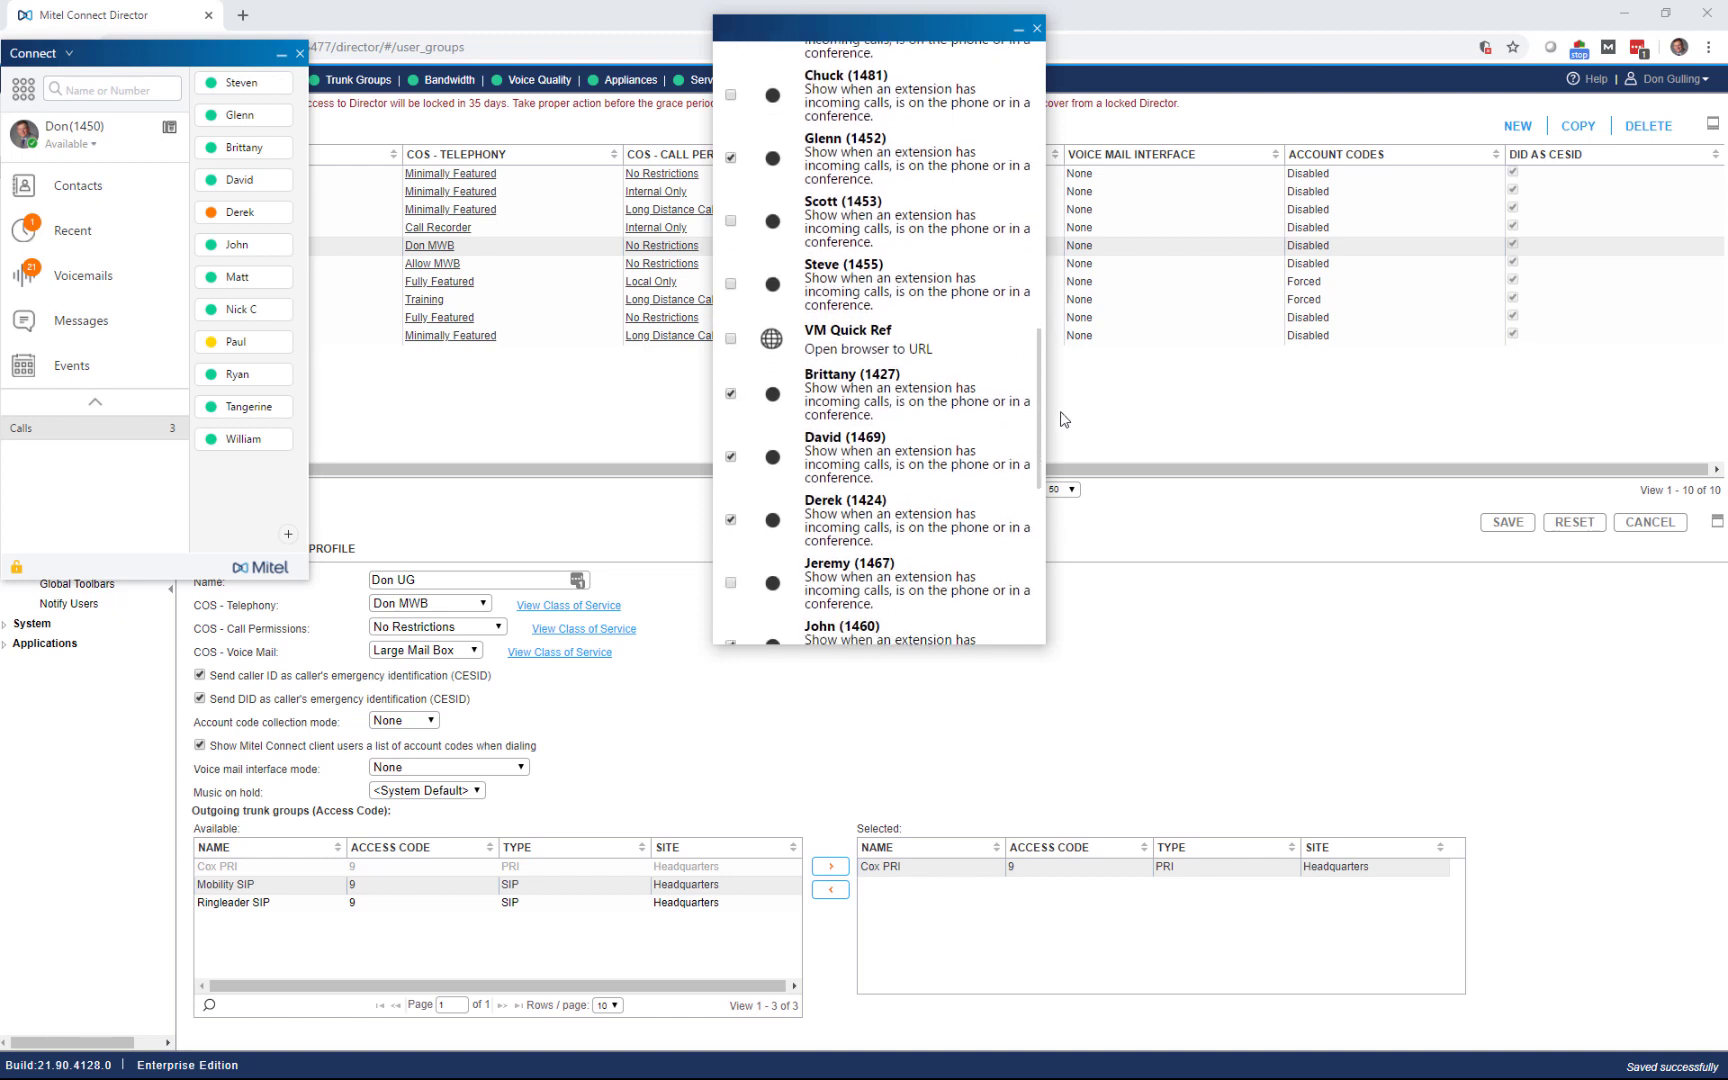
pyautogui.click(731, 339)
pyautogui.click(1037, 29)
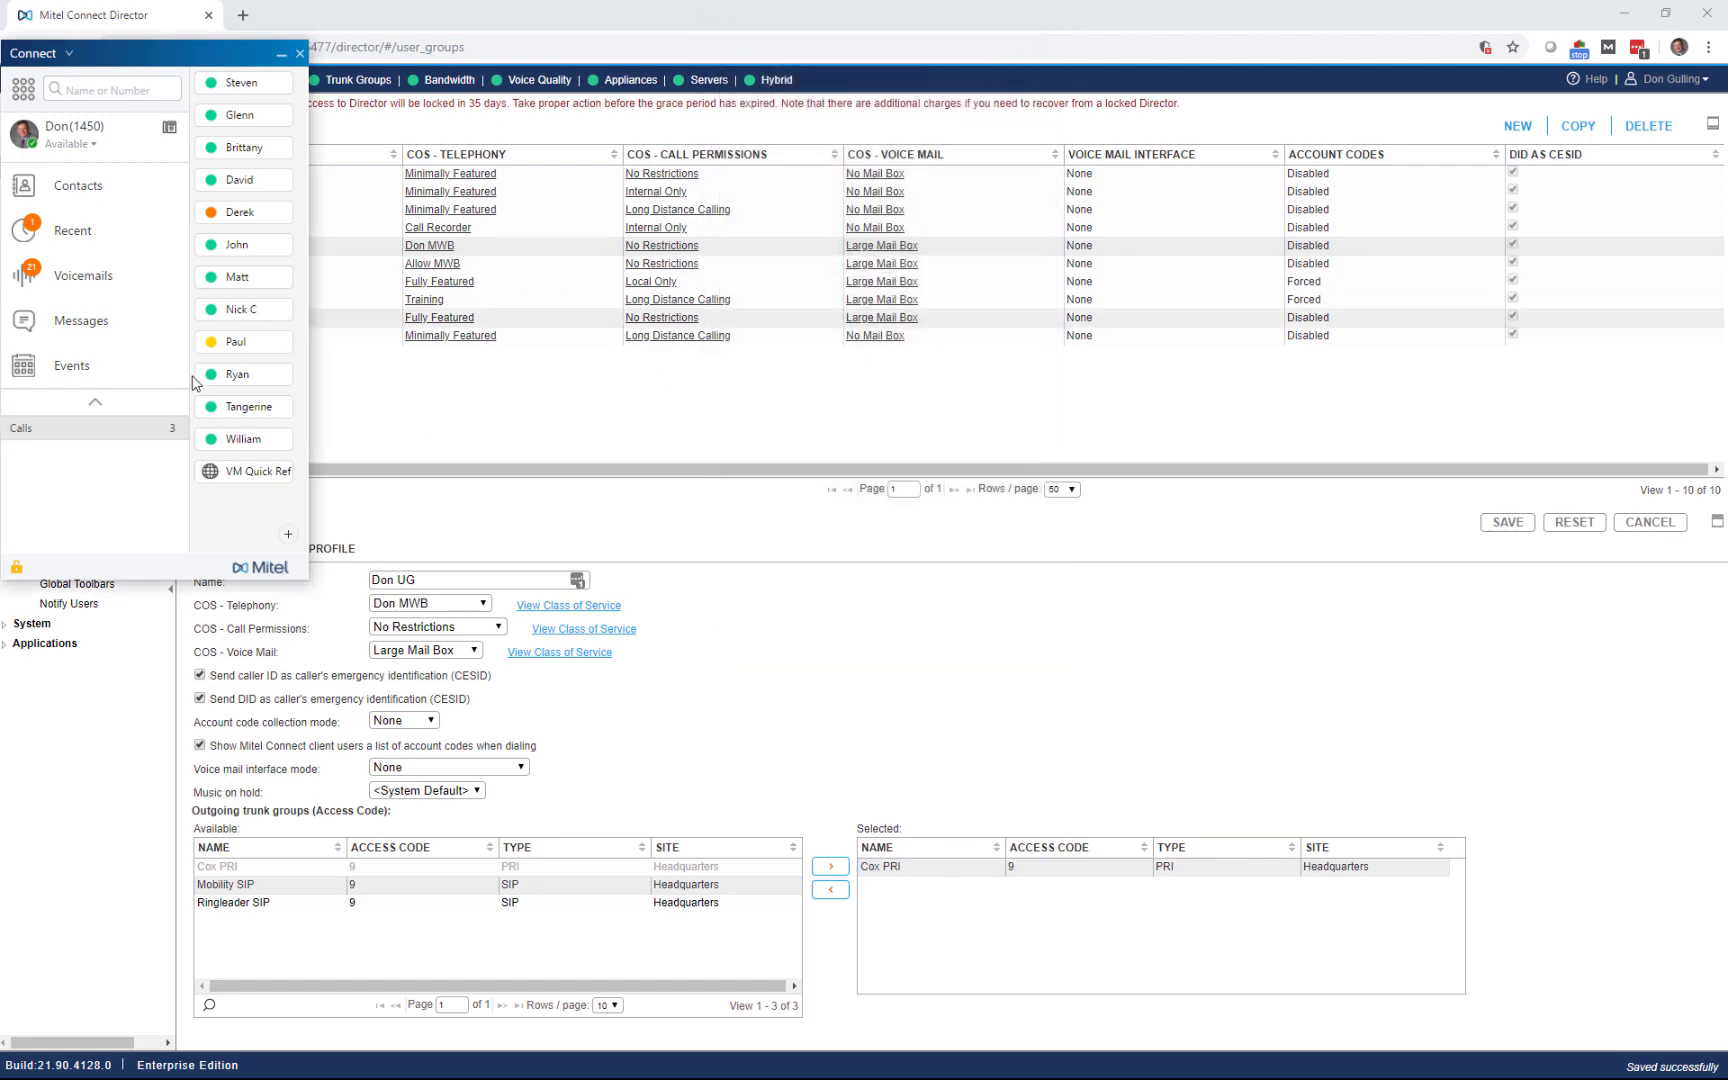
# Step: Test the VM Quick Ref button, look through the voicemail quick reference PDF in a maximized window, and minimize it
pyautogui.click(218, 472)
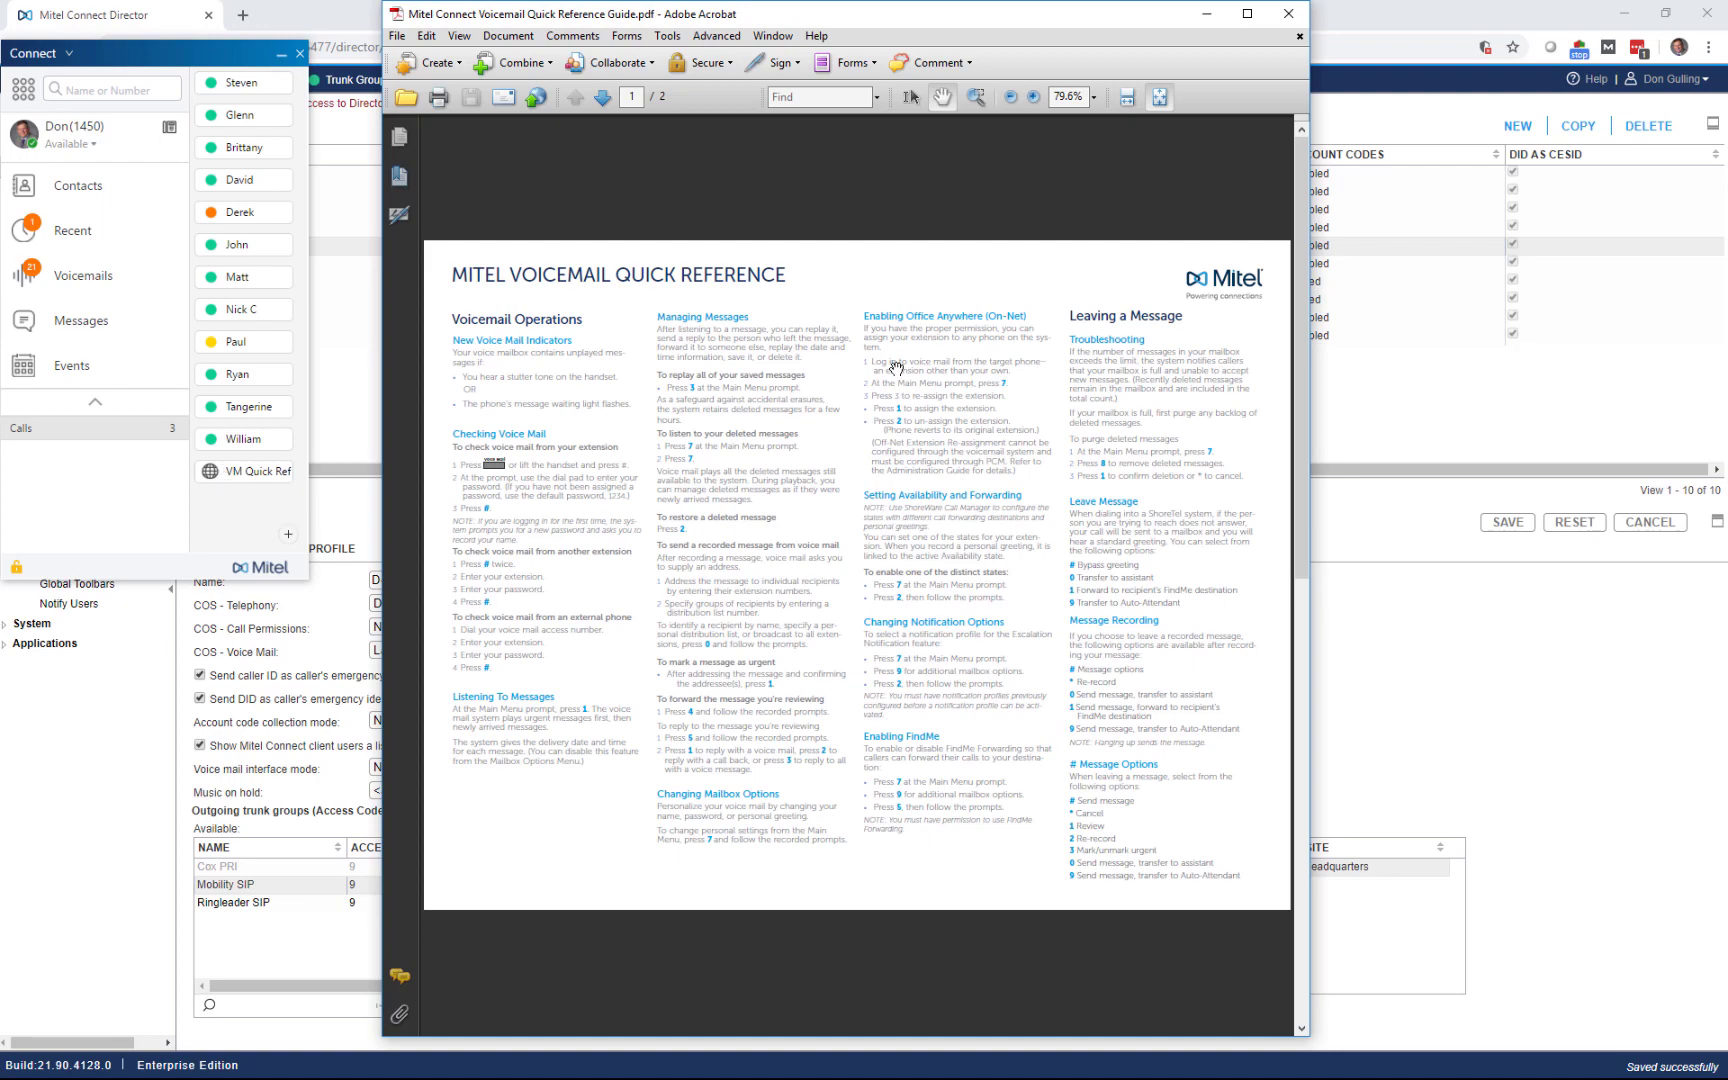
pyautogui.doubleClick(967, 22)
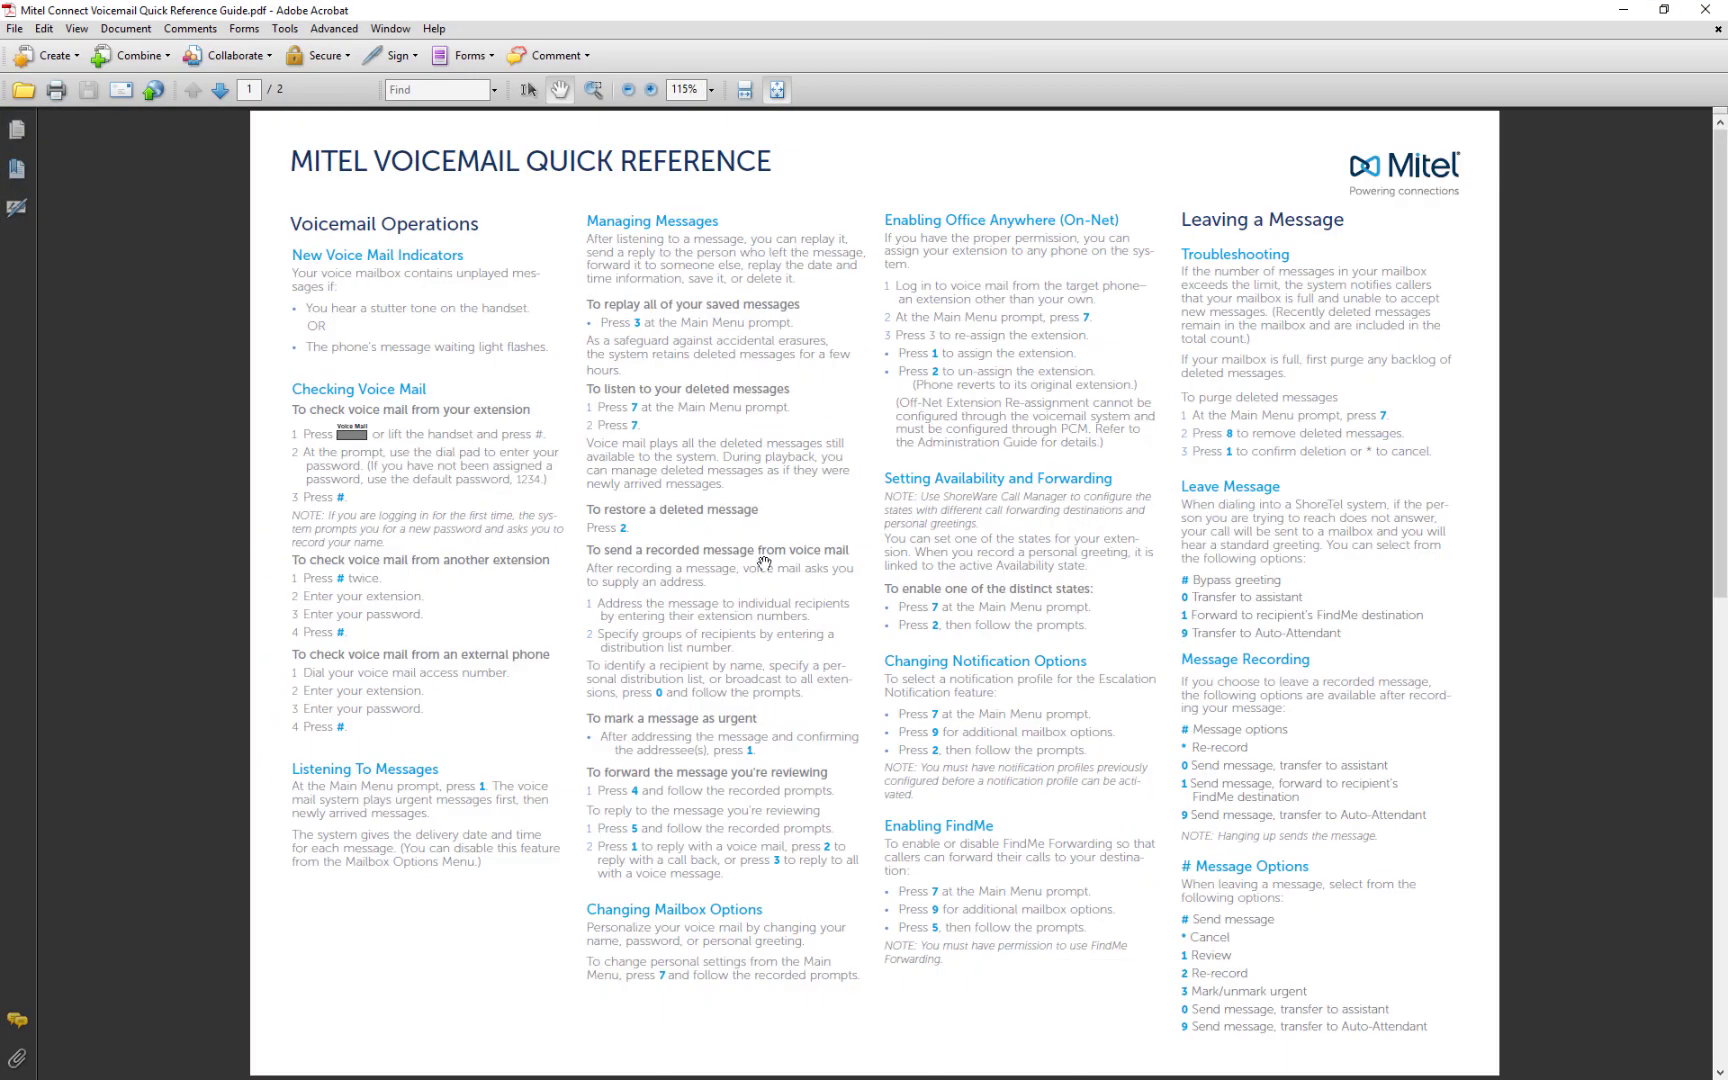
pyautogui.scroll(-3, 763, 564)
pyautogui.scroll(3, 763, 564)
pyautogui.click(1622, 10)
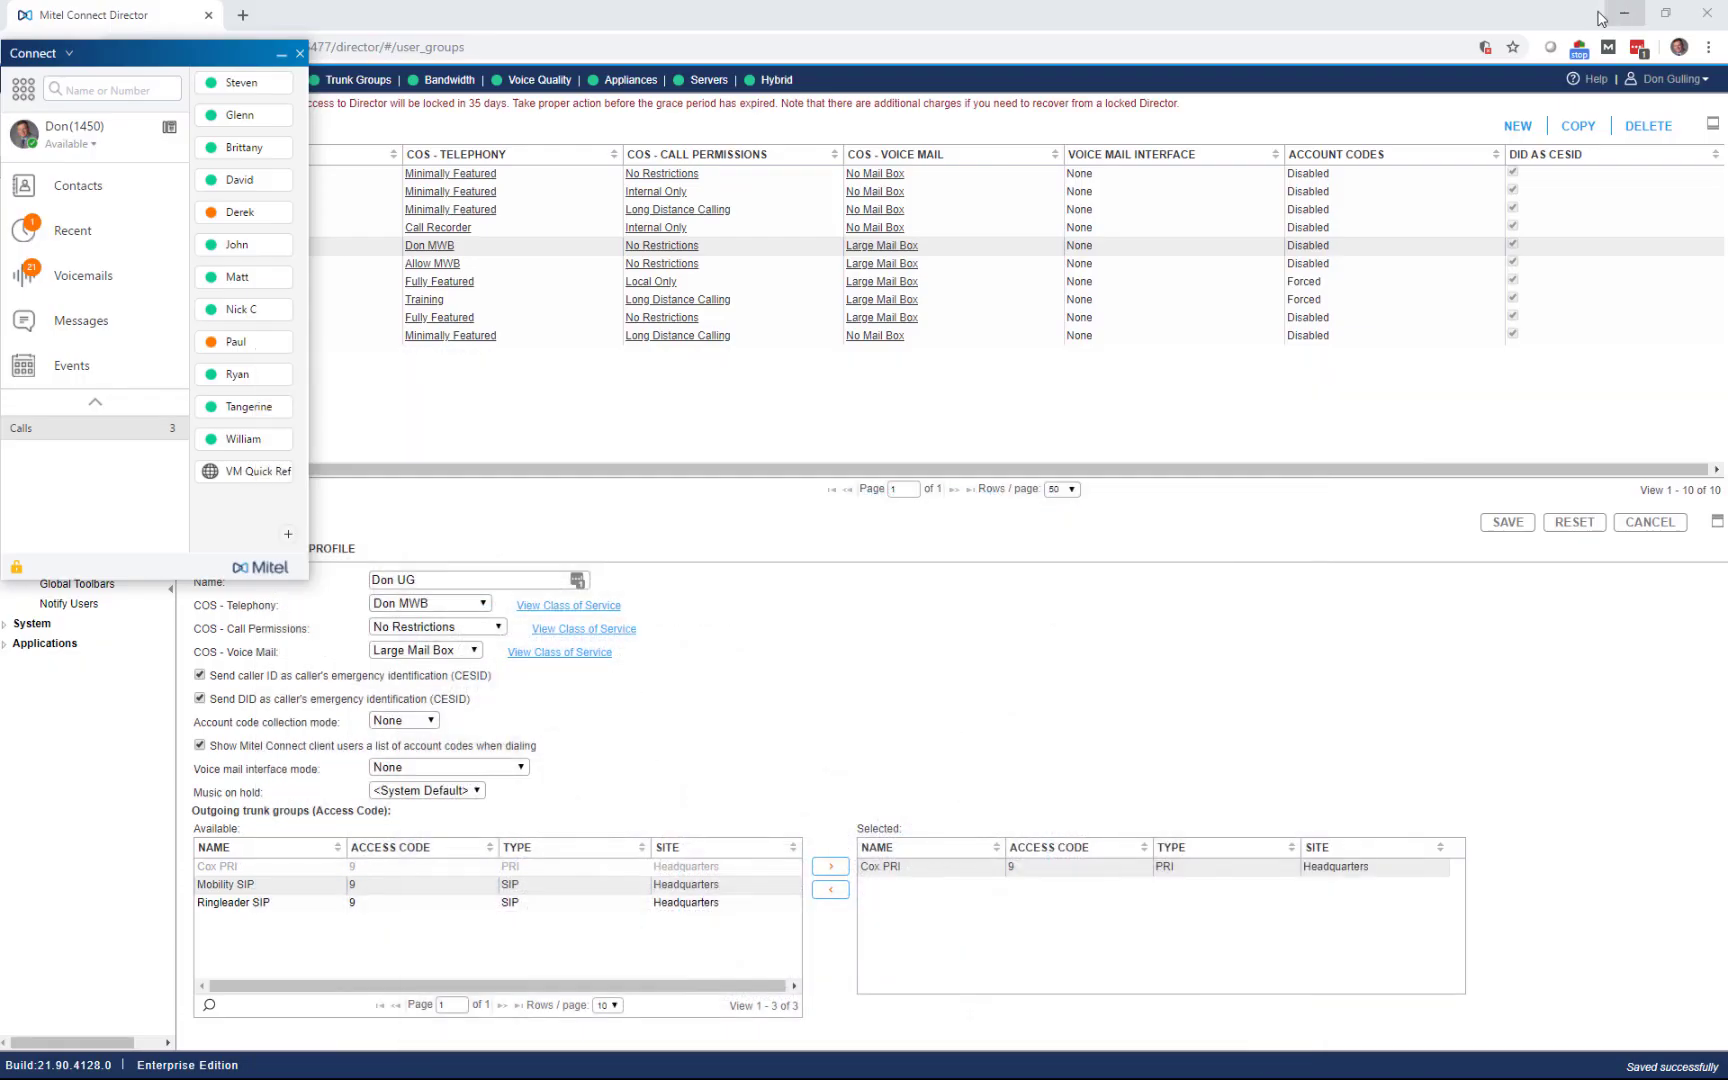